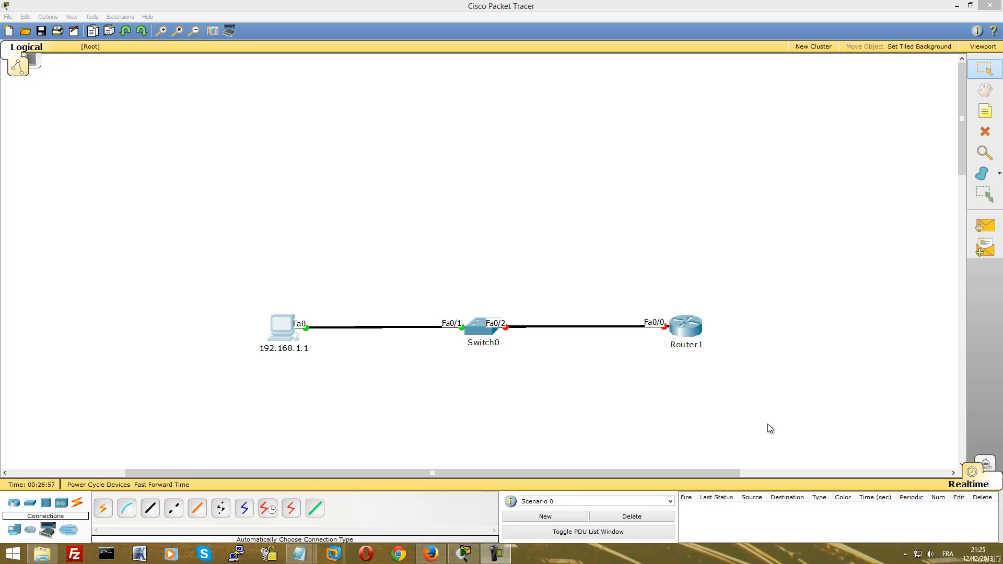
# Check the PC's IP configuration, then close its window
pyautogui.click(276, 334)
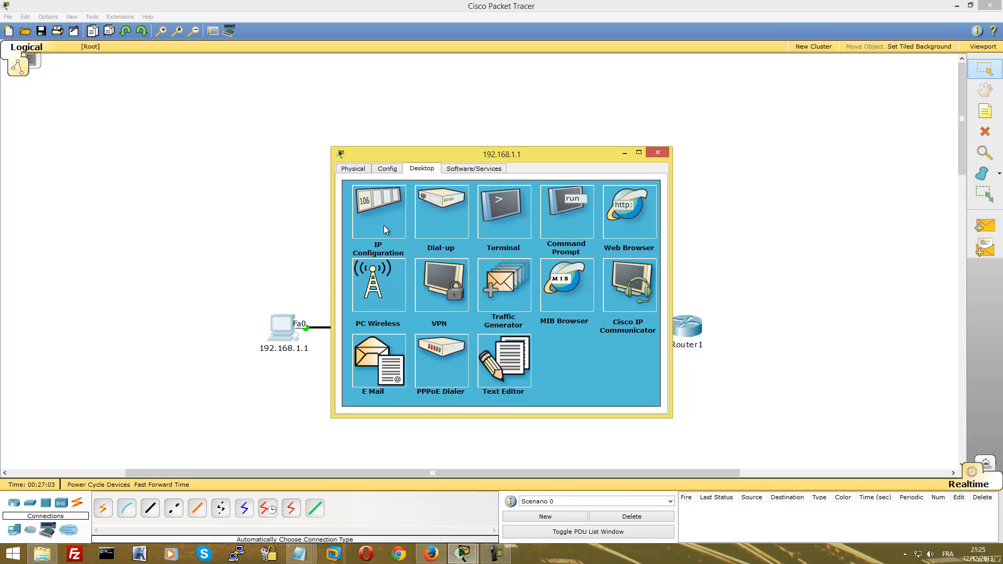
pyautogui.click(390, 209)
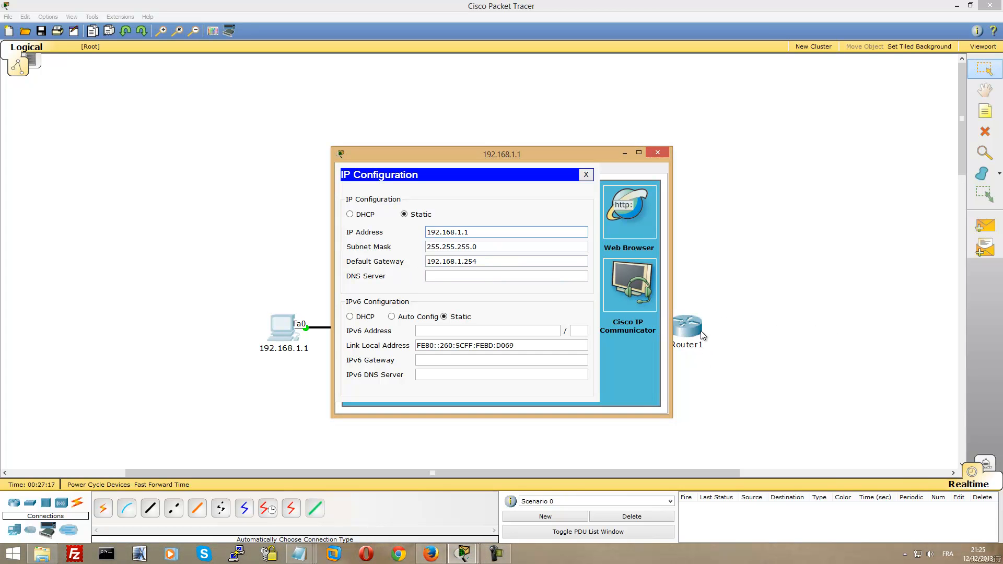
pyautogui.click(656, 155)
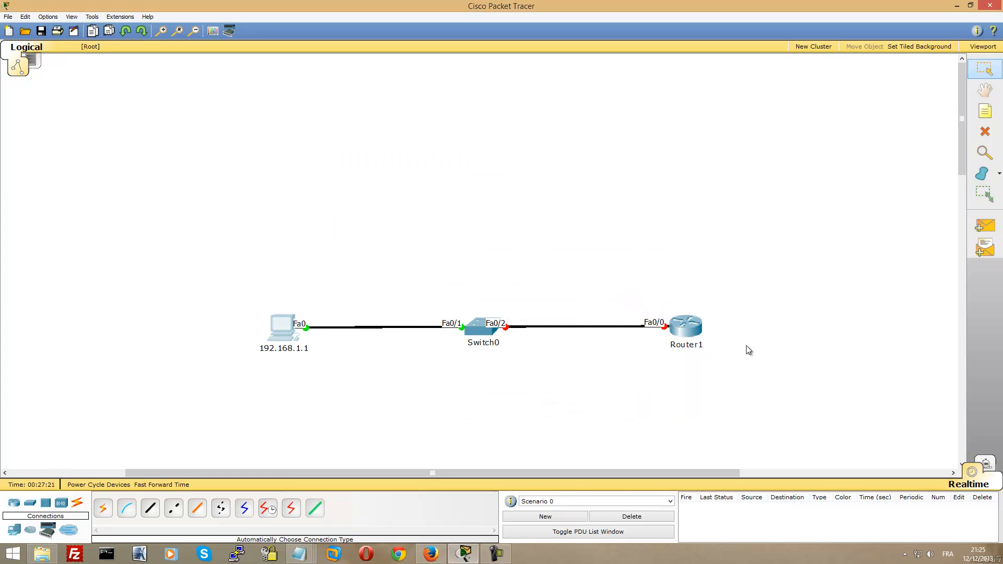
# Open Router1's CLI full screen and enter global configuration mode
pyautogui.click(693, 330)
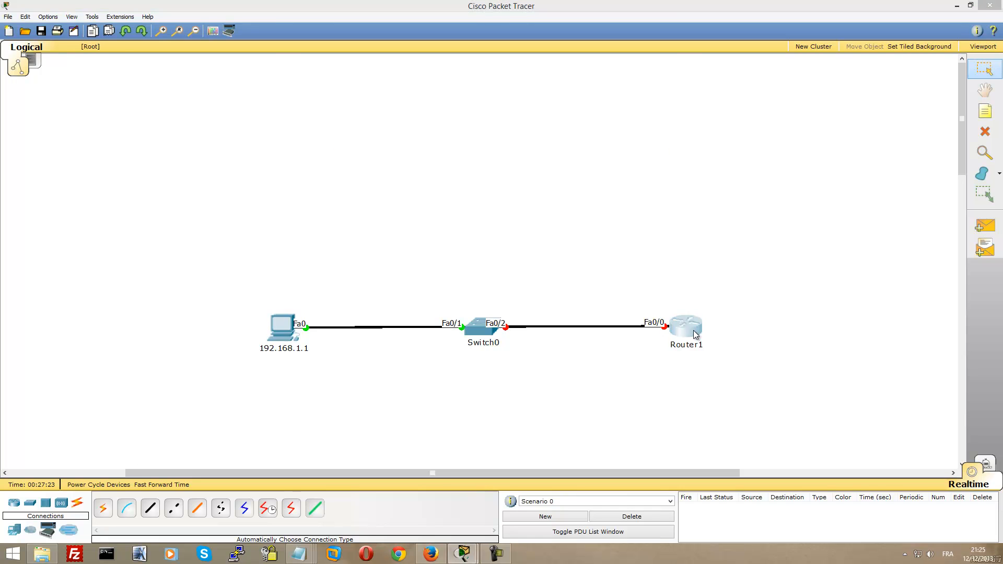
pyautogui.doubleClick(484, 156)
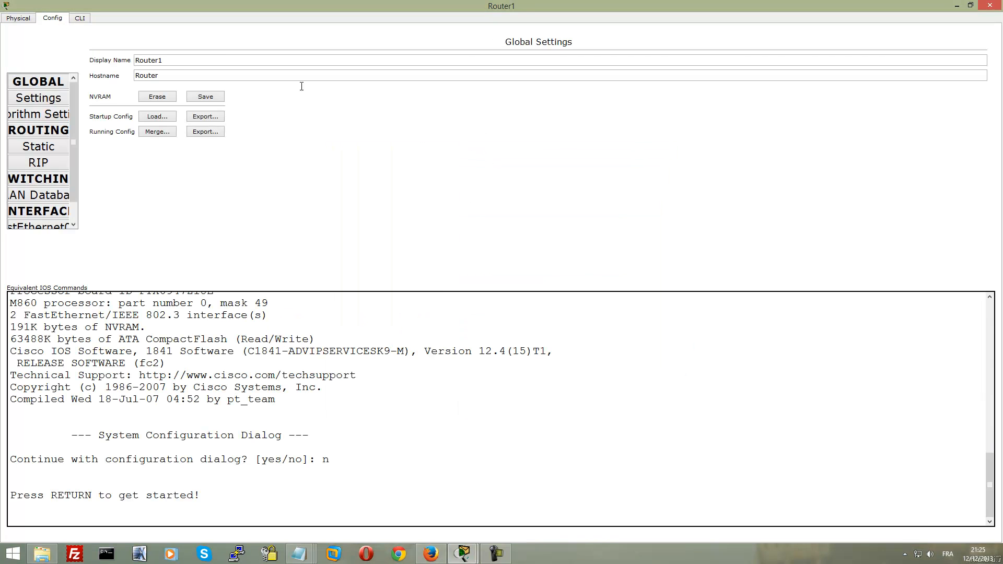
pyautogui.click(79, 18)
pyautogui.press('Return')
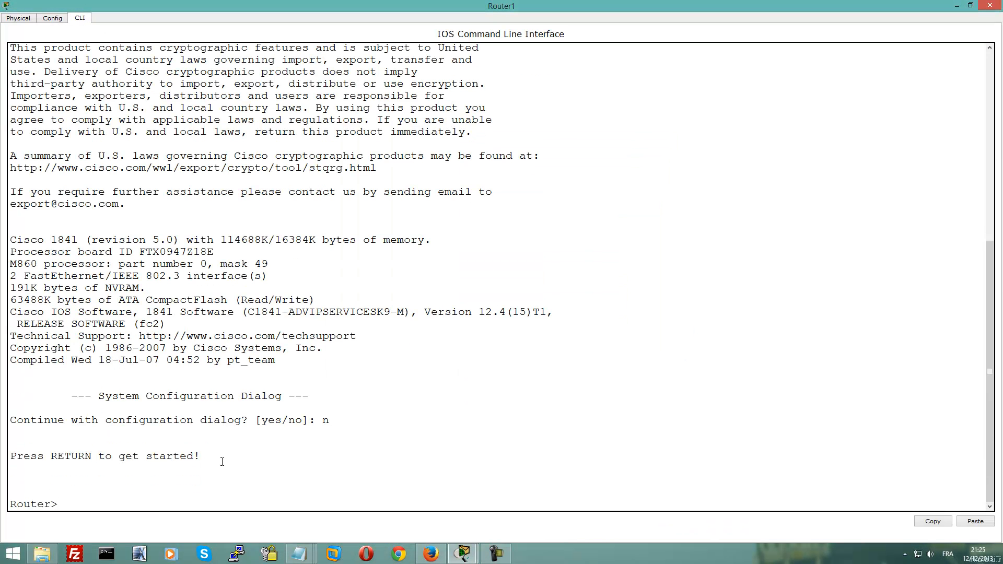
pyautogui.write('enable')
pyautogui.press('Return')
pyautogui.write('conf t')
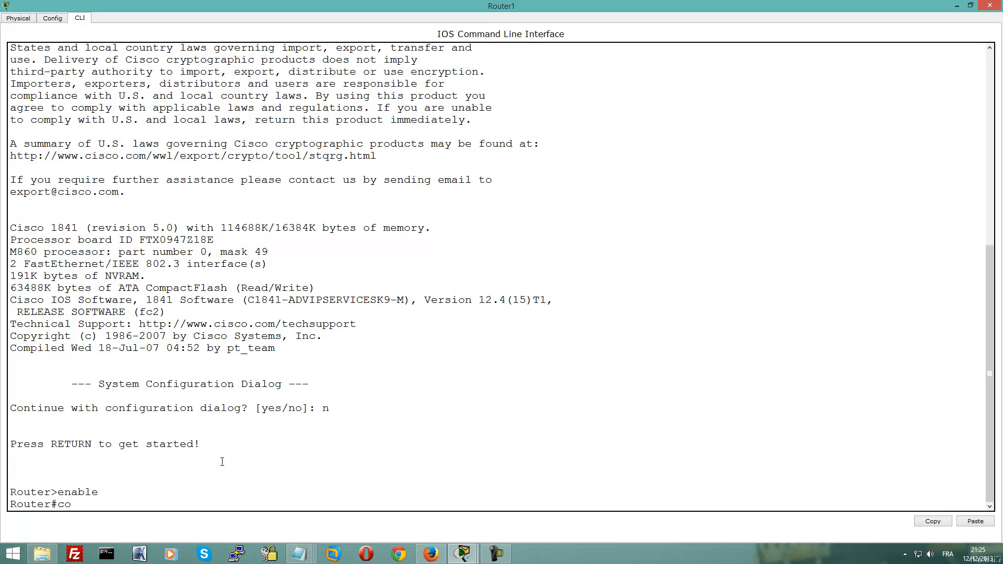
pyautogui.press('Return')
# Set the router hostname to R1 and the domain name to ios.dz
pyautogui.write('hostname')
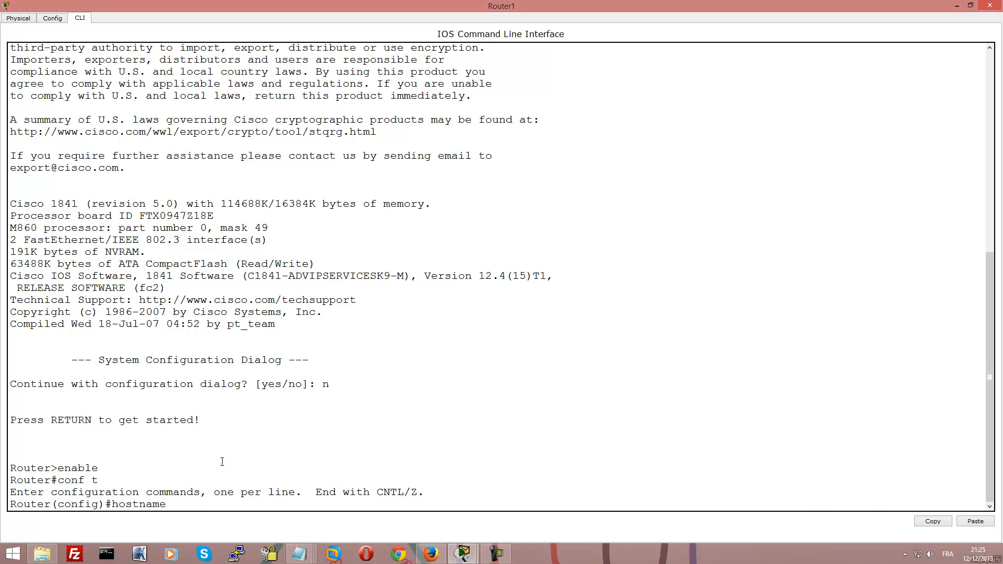
pyautogui.write('R')
pyautogui.write('&')
pyautogui.press('BackSpace')
pyautogui.write('1')
pyautogui.press('Return')
pyautogui.write('ig)#i')
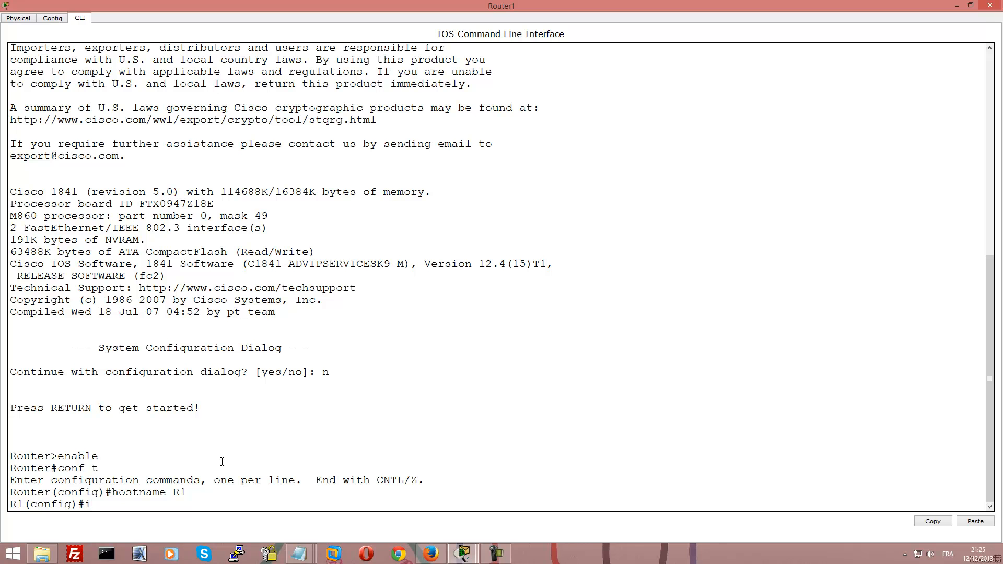
pyautogui.write('p domain-')
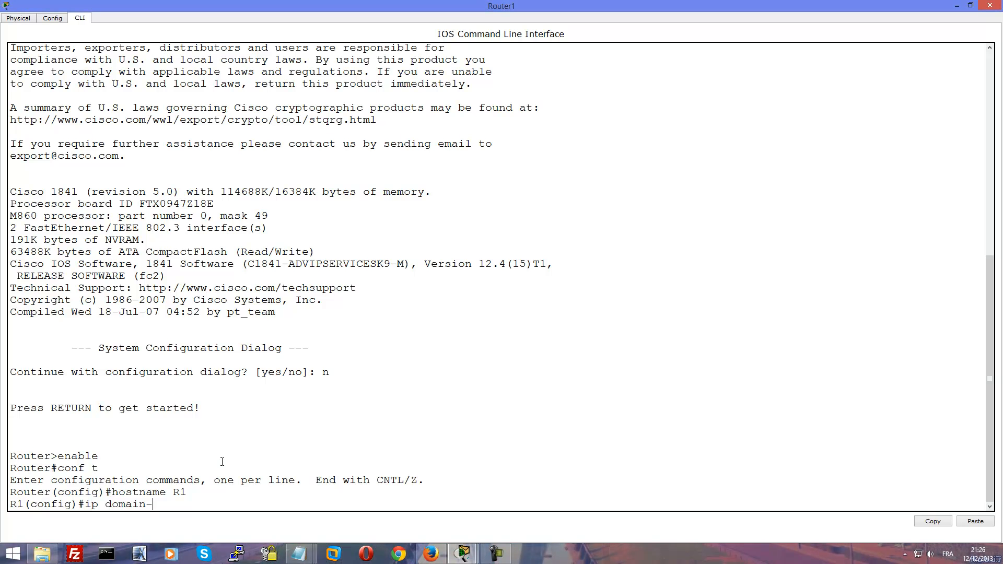
pyautogui.write('name')
pyautogui.write('ios.dz')
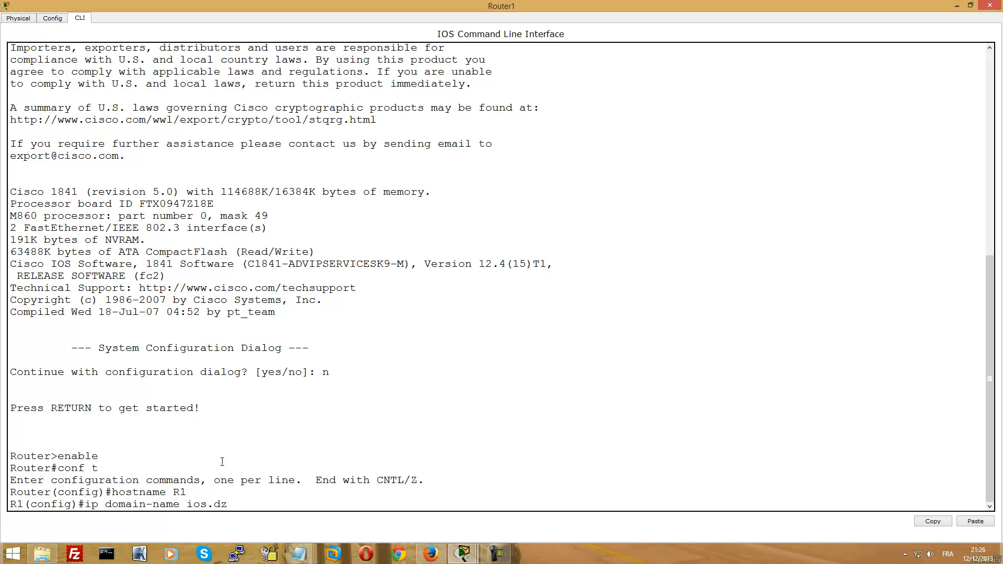
pyautogui.press('Return')
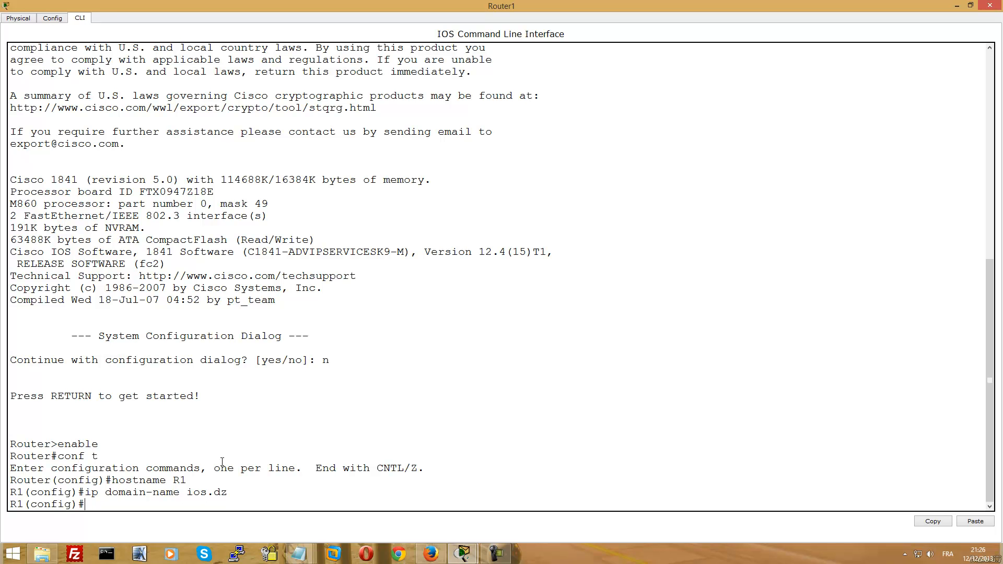
# Enter username admin privilege 15 secret, followed by the admin password, at the R1 prompt
pyautogui.write('userna')
pyautogui.press('Tab')
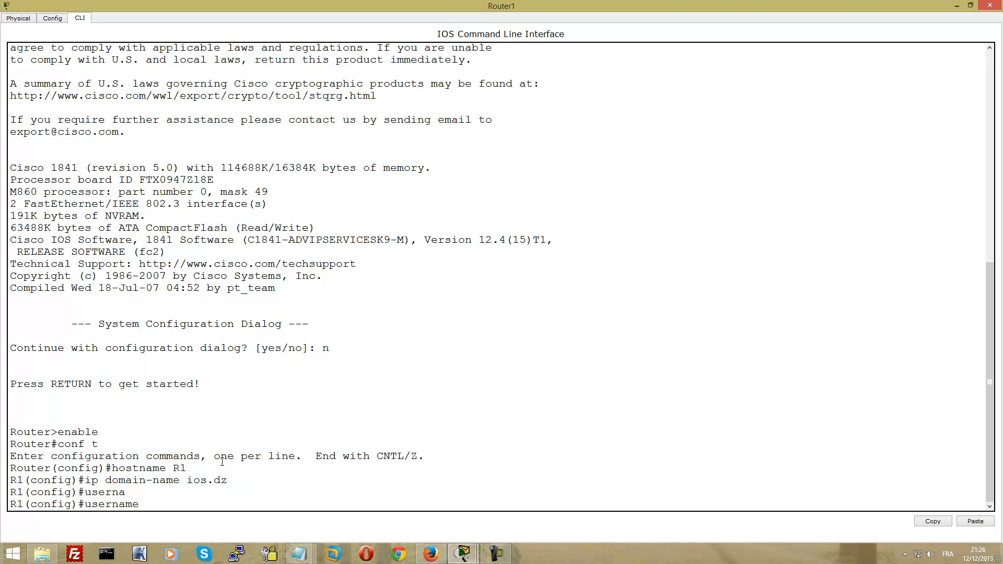
pyautogui.write('admin priv')
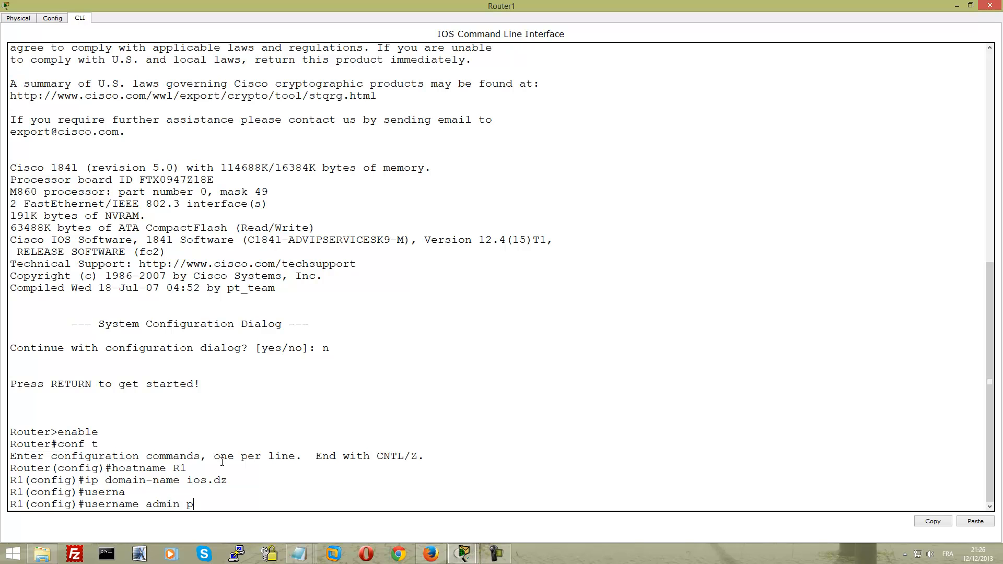
pyautogui.press('Tab')
pyautogui.write('15 sec')
pyautogui.press('Tab')
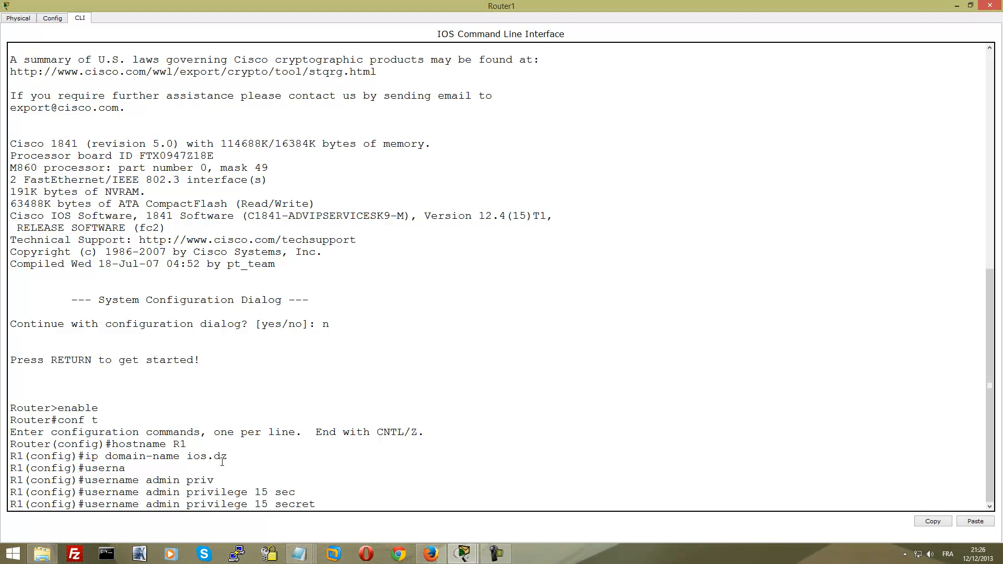
pyautogui.write('P@ssw0rd2013')
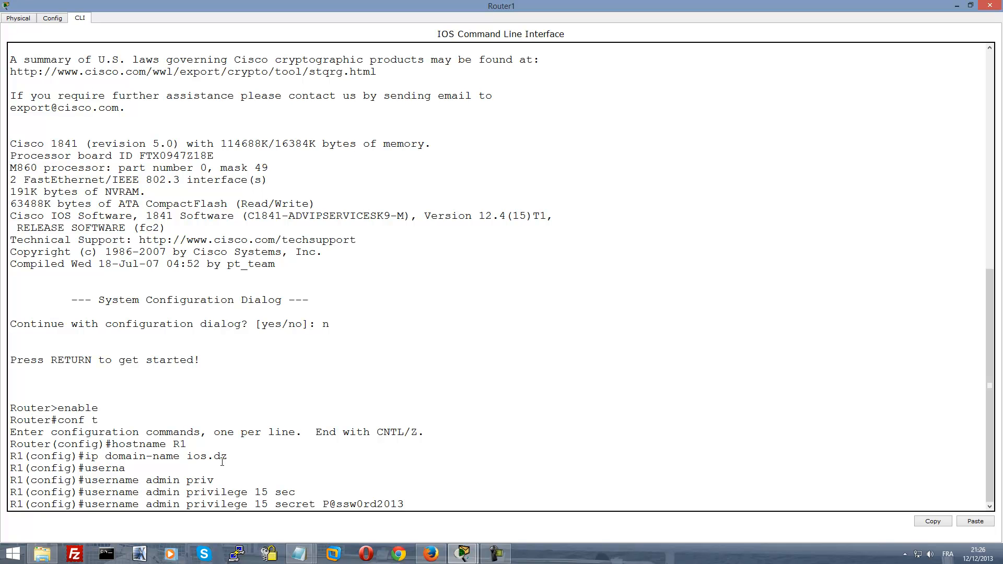
# Note the admin username and password in a new Notepad document, then submit R1's admin user command
pyautogui.rightClick(299, 554)
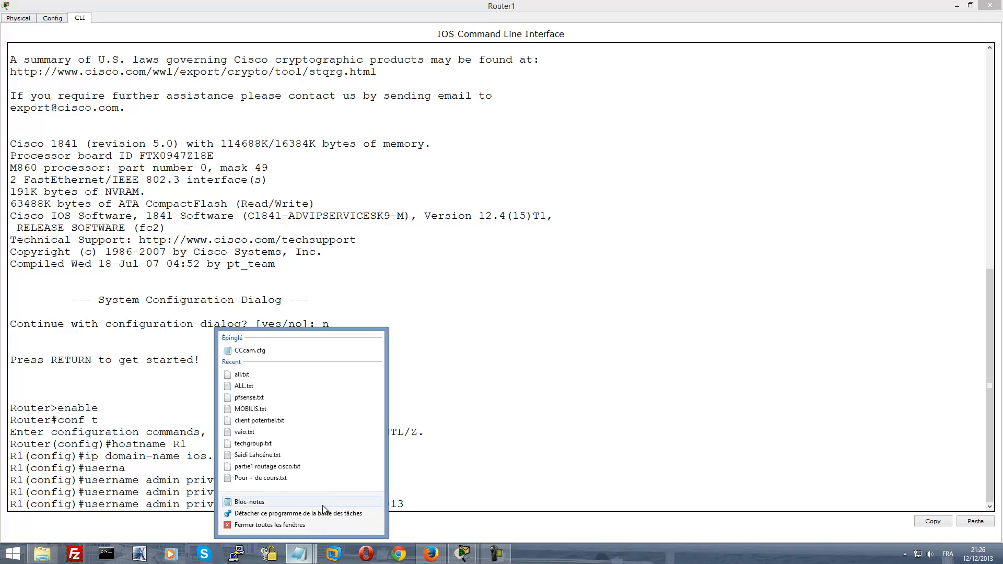
pyautogui.click(323, 502)
pyautogui.write('Pa')
pyautogui.press('BackSpace')
pyautogui.write('@ssw0rd2013')
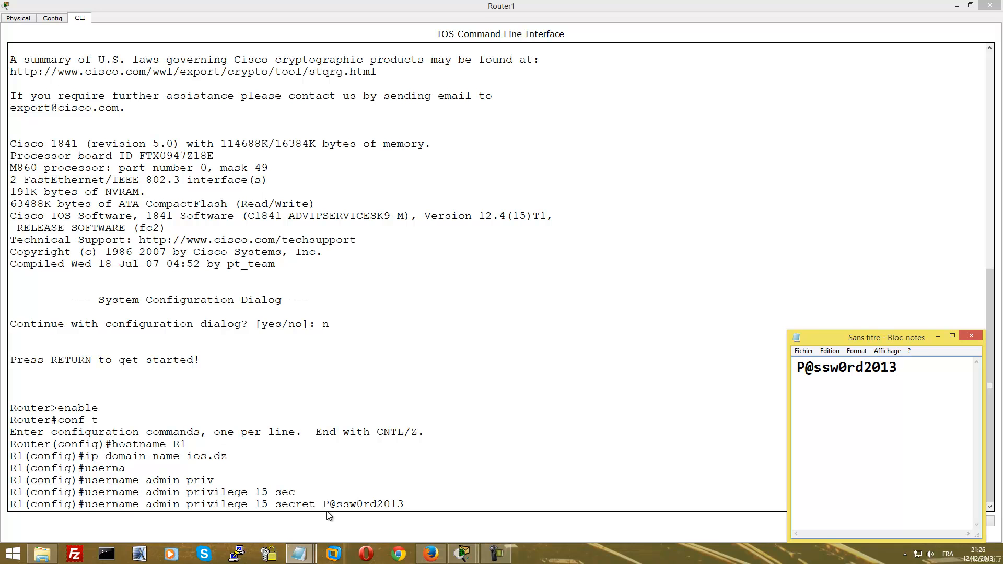
pyautogui.press('Home')
pyautogui.write('admin')
pyautogui.press('Return')
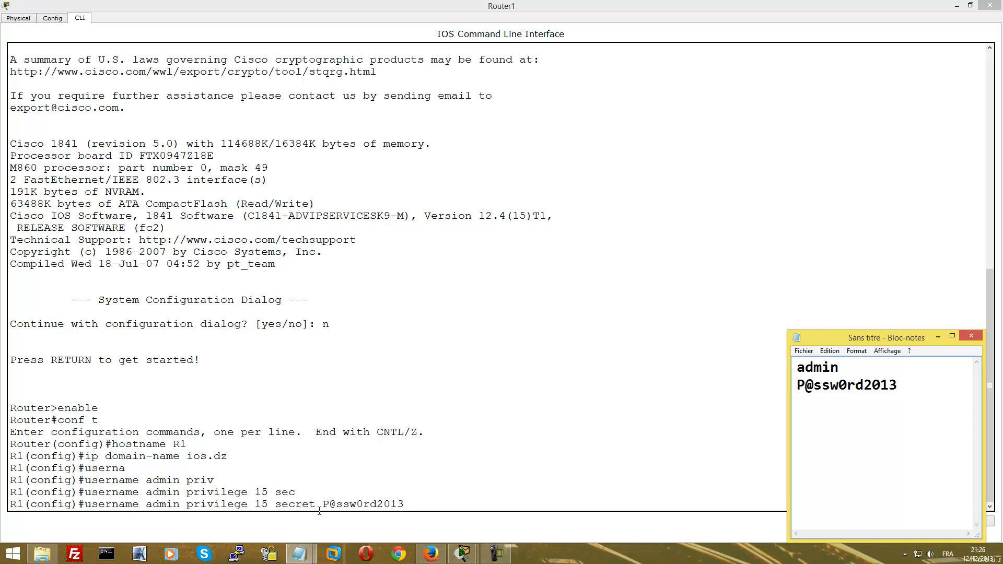
pyautogui.click(428, 507)
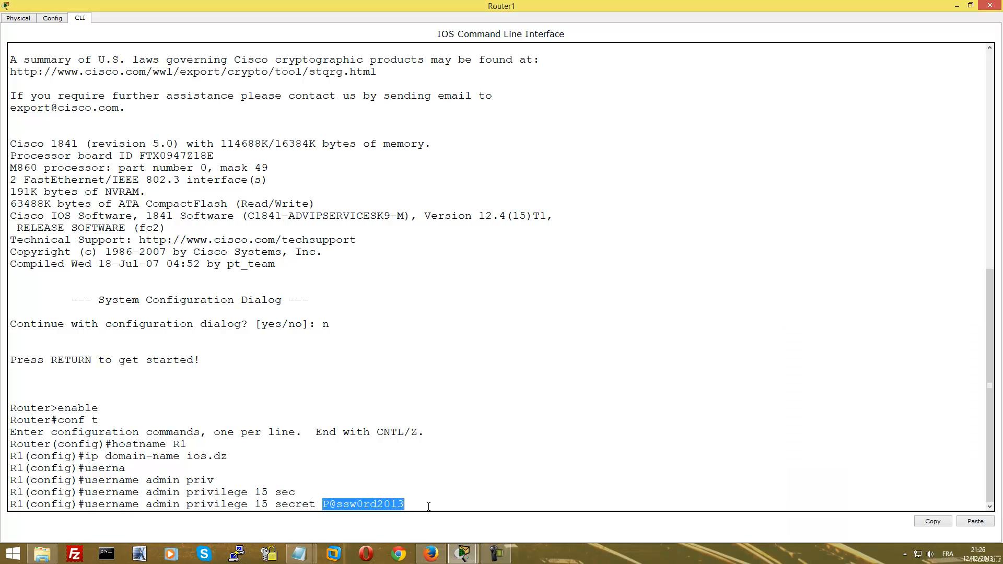
pyautogui.press('Return')
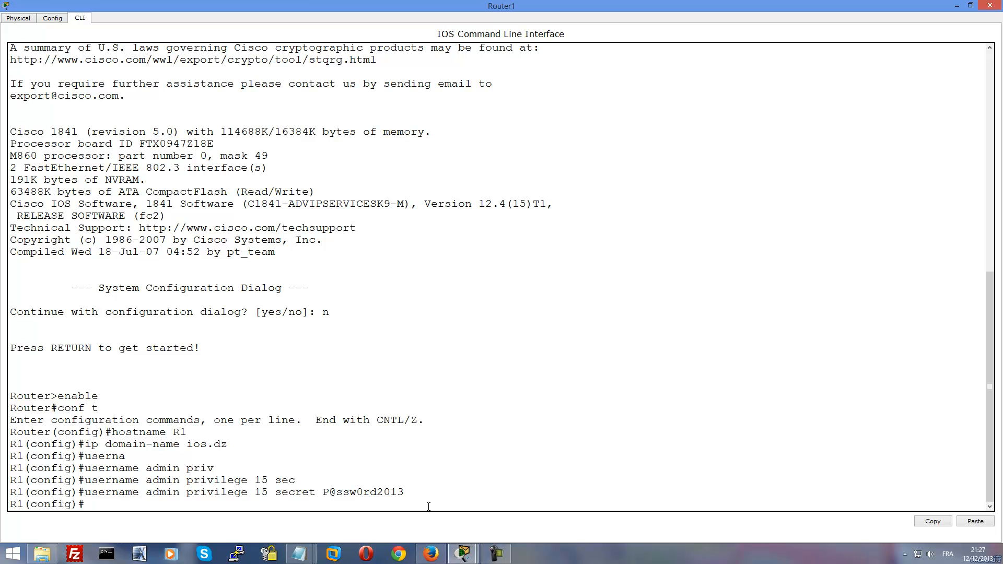
# Run crypto key generate rsa on R1 with a 1024-bit modulus
pyautogui.write('crypto key gener')
pyautogui.press('Tab')
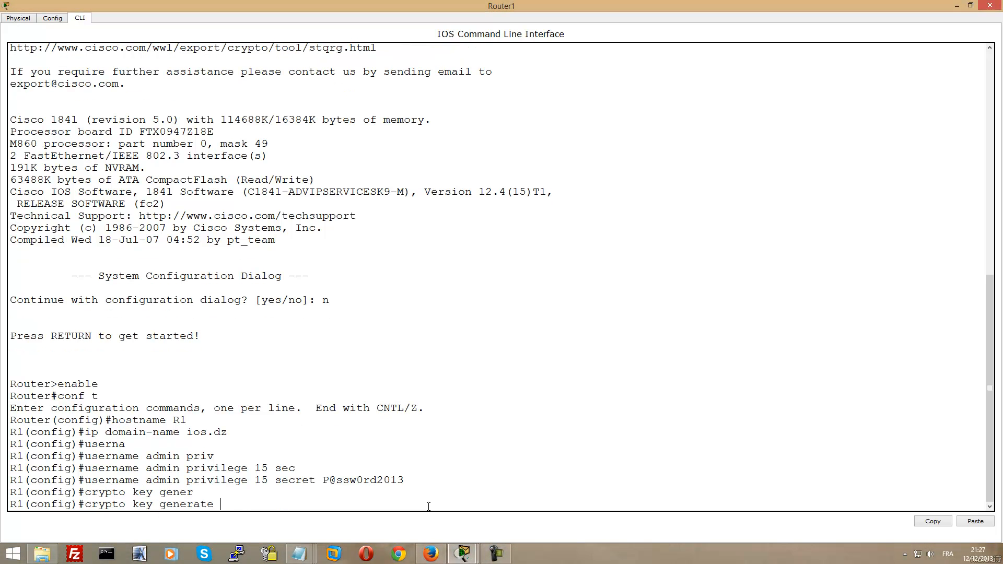
pyautogui.write('rsa')
pyautogui.press('Return')
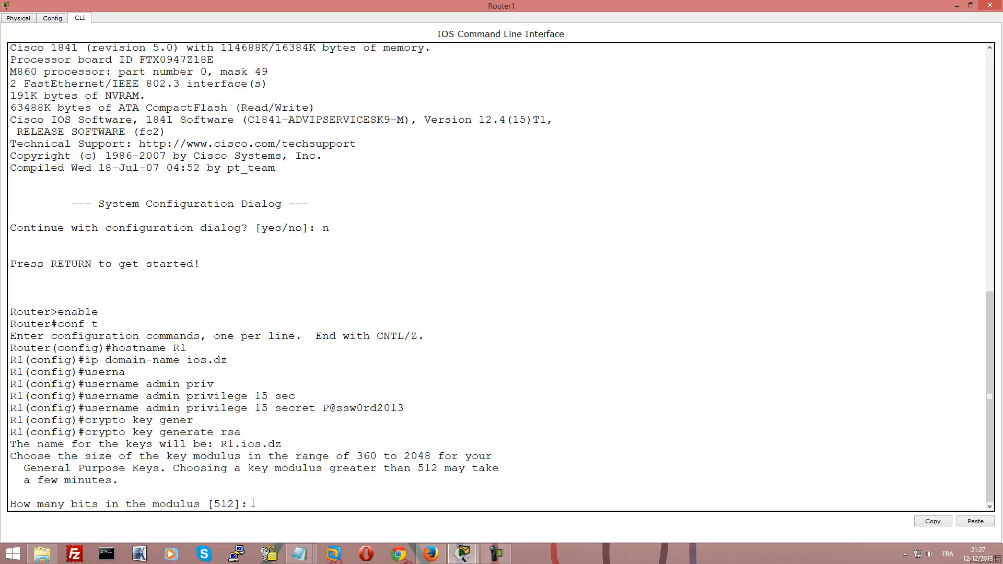
pyautogui.write('1024')
pyautogui.press('Return')
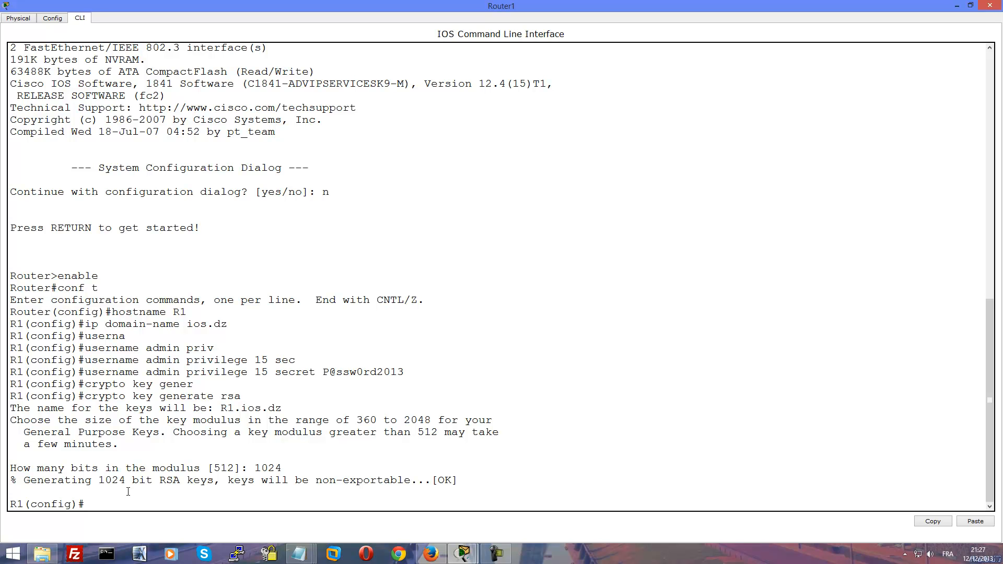
# On VTY lines 0–15, allow only SSH as the input transport
pyautogui.write('line vty')
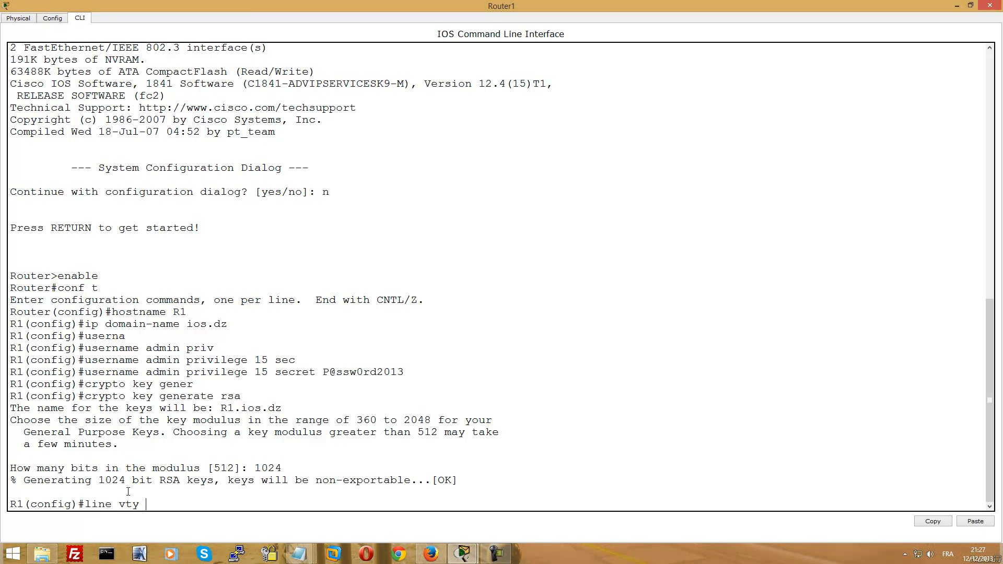
pyautogui.write(' 0 15')
pyautogui.press('Return')
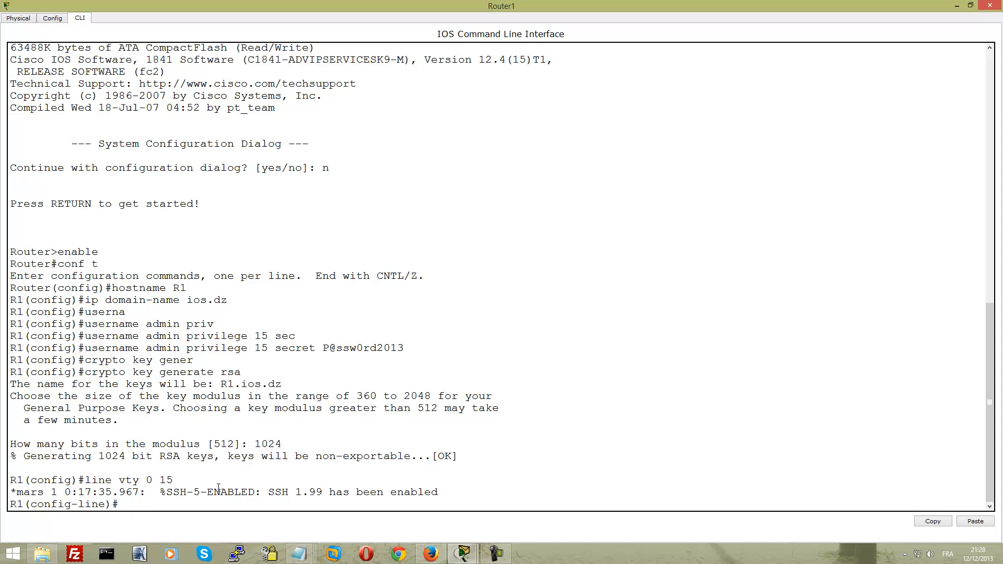
pyautogui.write('transpo')
pyautogui.press('Tab')
pyautogui.write('inpu')
pyautogui.press('Tab')
pyautogui.write('ss')
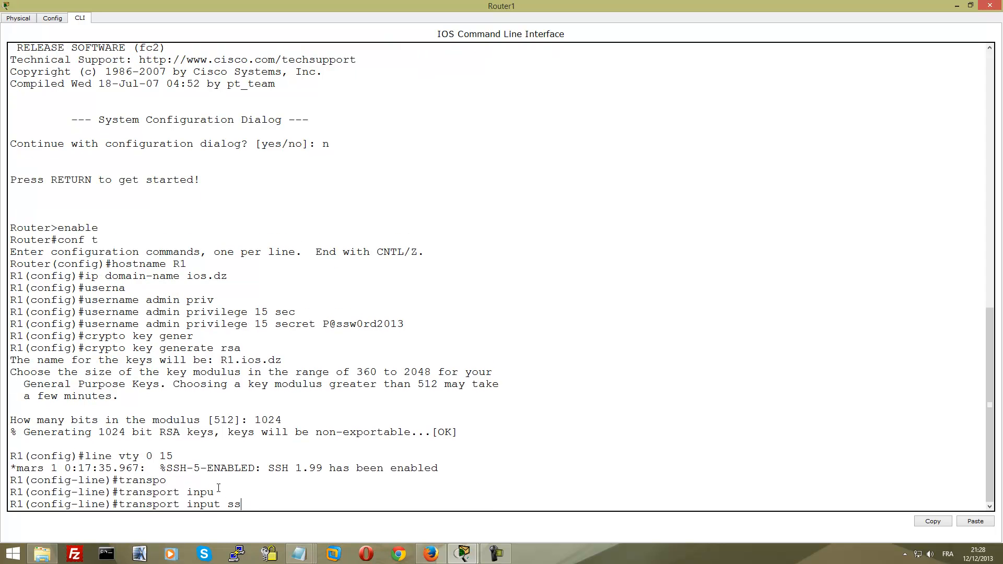
pyautogui.press('Tab')
pyautogui.press('Return')
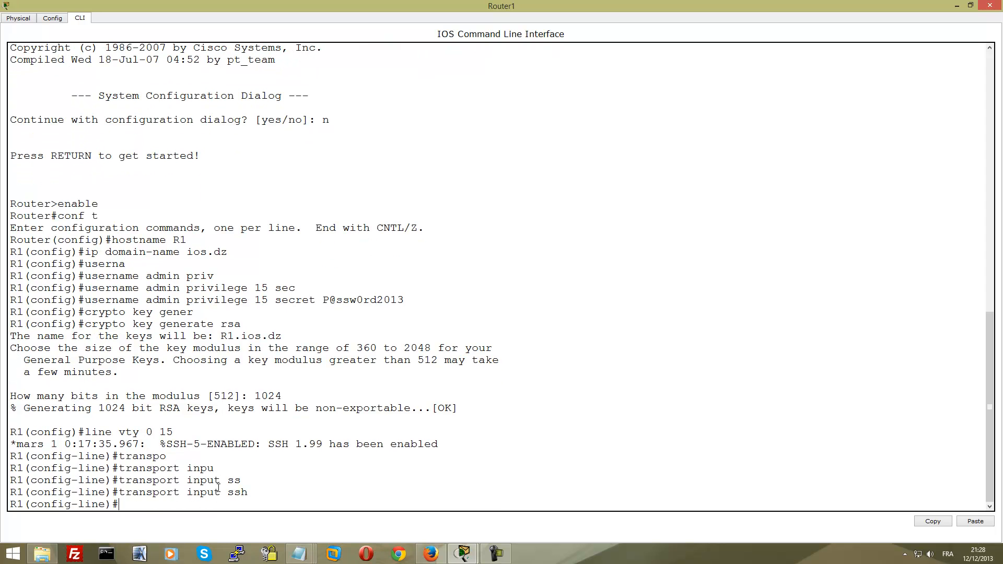
# Require local login on the VTY lines and return to global configuration
pyautogui.write('login local')
pyautogui.press('Return')
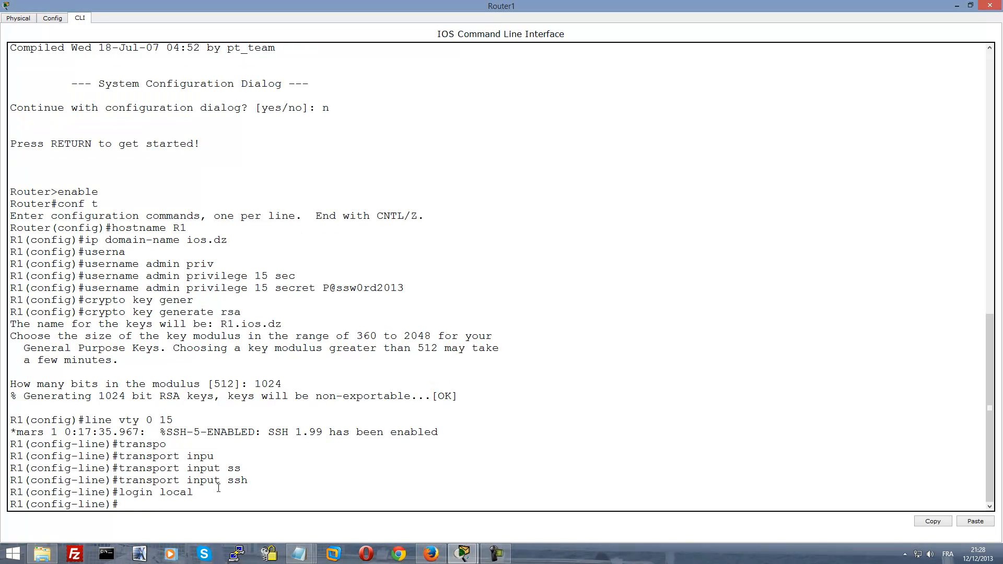
pyautogui.write('exit')
pyautogui.press('Return')
pyautogui.write('ig)#i')
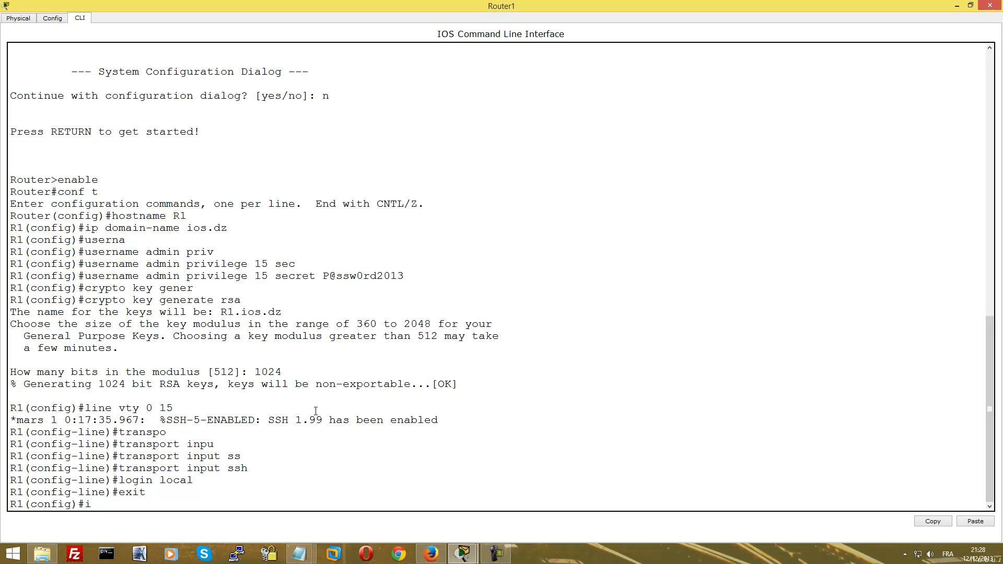
# Set R1's SSH to version 2 with ip ssh version 2
pyautogui.write('p ssh versi')
pyautogui.press('Tab')
pyautogui.write('2')
pyautogui.press('Return')
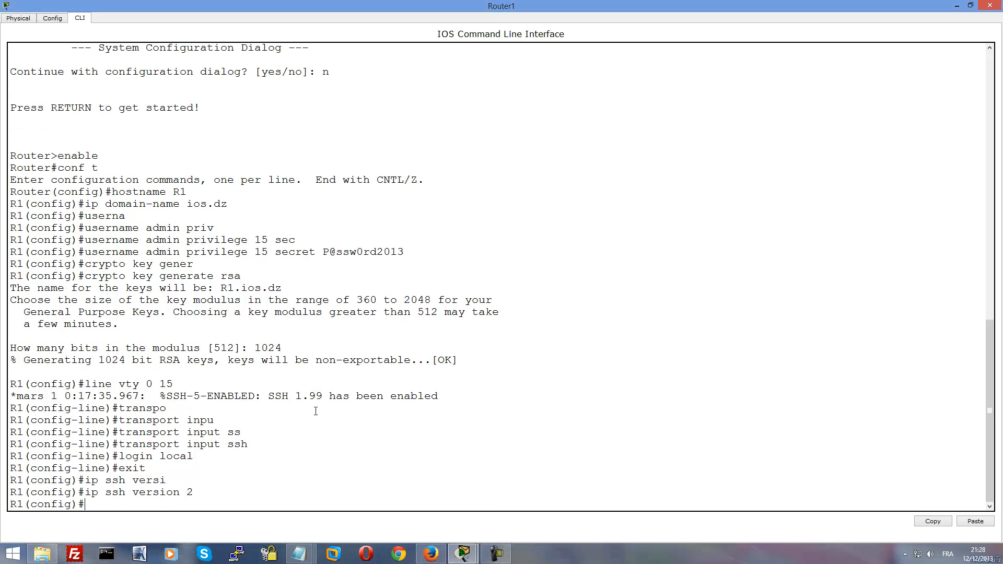
# Exit configuration mode and run show ip ssh to confirm version 2.0
pyautogui.write('exit')
pyautogui.press('Return')
pyautogui.press('Return')
pyautogui.press('Return')
pyautogui.write('show ip ssh')
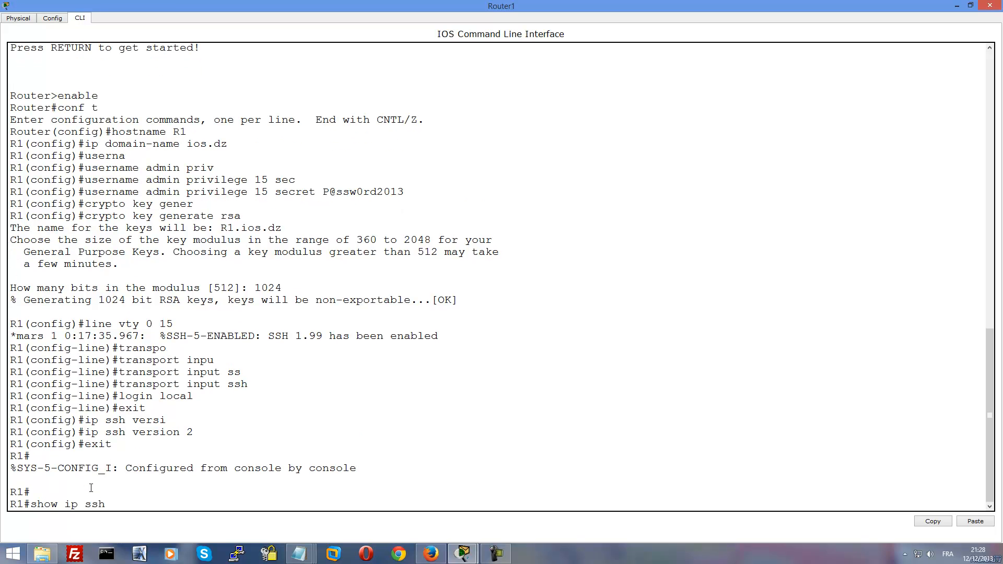
pyautogui.press('Return')
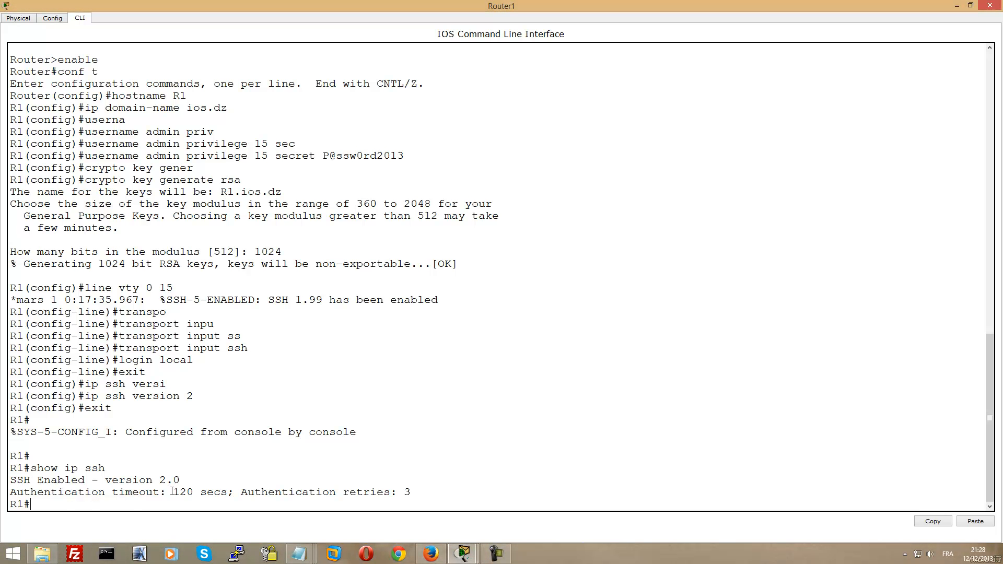
# Clear the authentication timeout output line and close the router console window
pyautogui.moveTo(408, 486); pyautogui.dragTo(256, 494)
pyautogui.click(278, 493)
pyautogui.rightClick(534, 11)
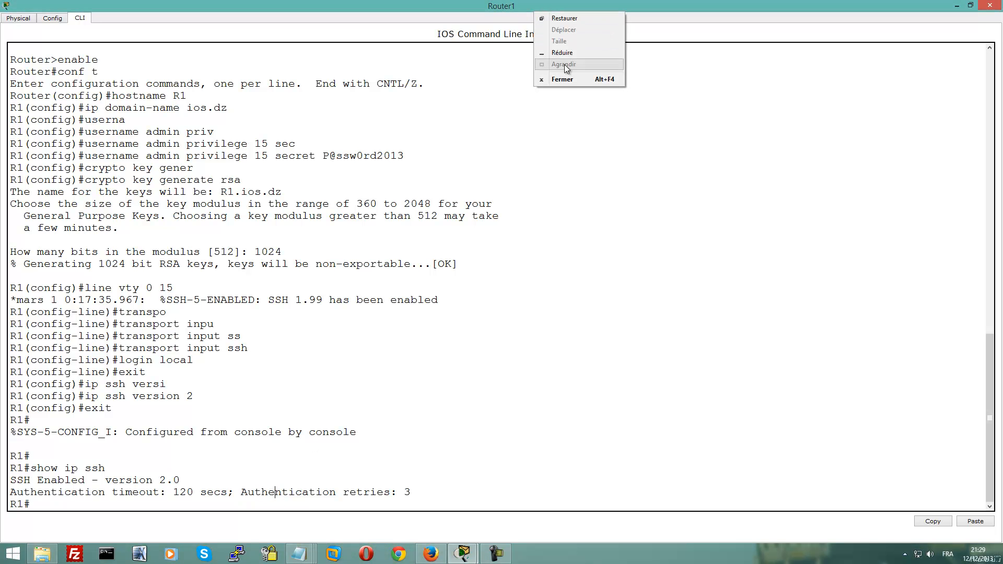
pyautogui.click(565, 80)
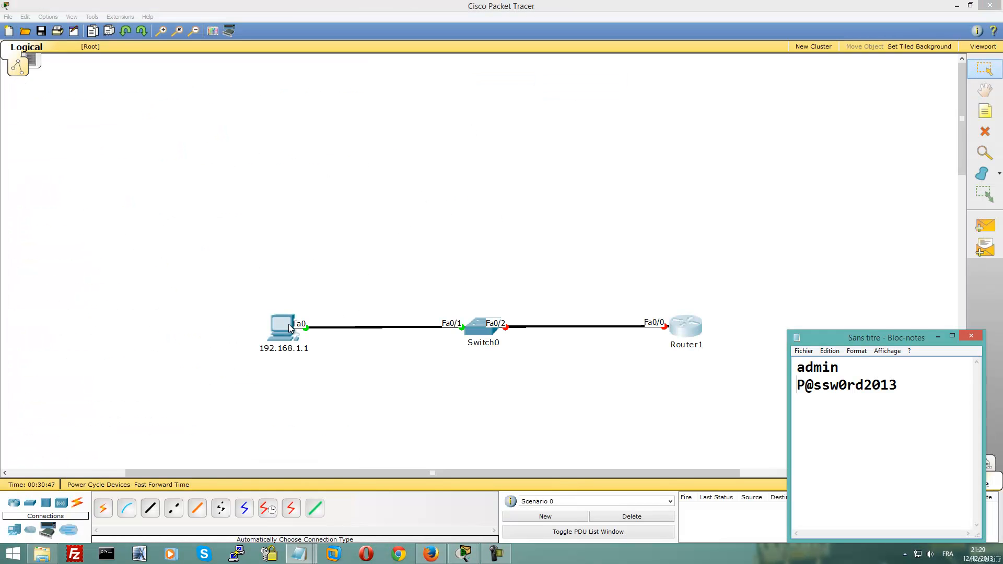
# Ping 192.168.1.254 from the PC's command prompt, then close the PC window
pyautogui.click(286, 325)
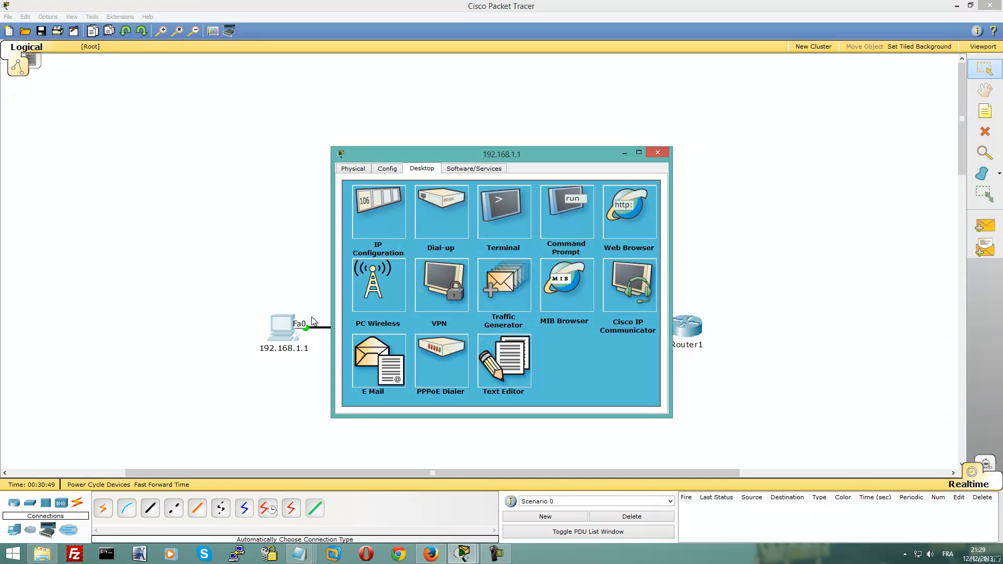
pyautogui.moveTo(497, 150); pyautogui.dragTo(262, 140)
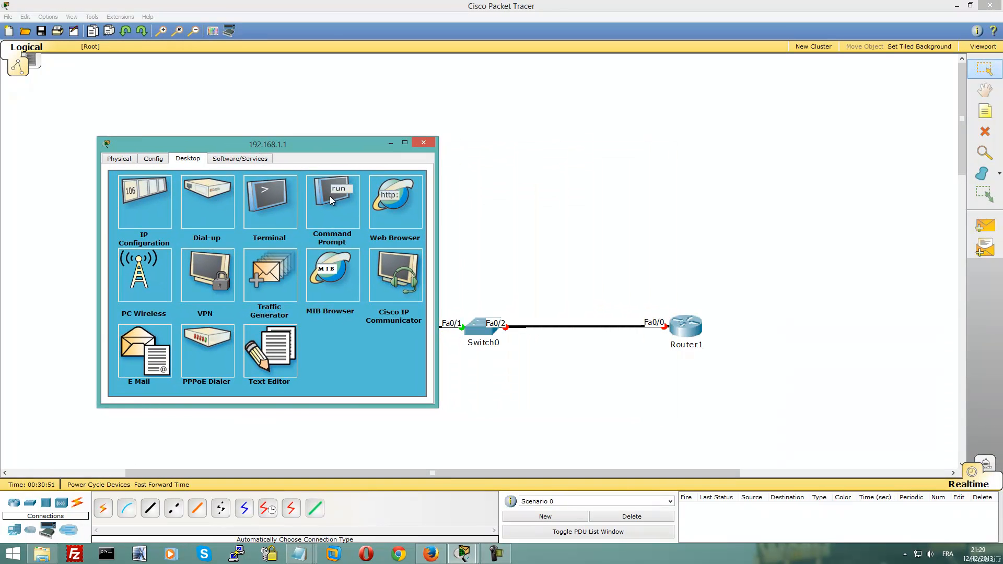
pyautogui.click(336, 209)
pyautogui.click(404, 142)
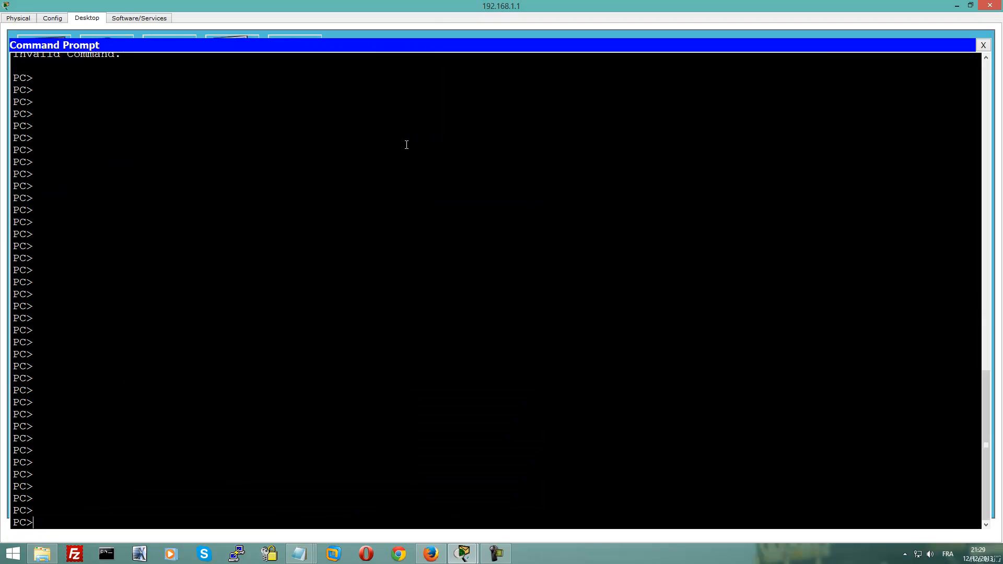
pyautogui.write('ping ')
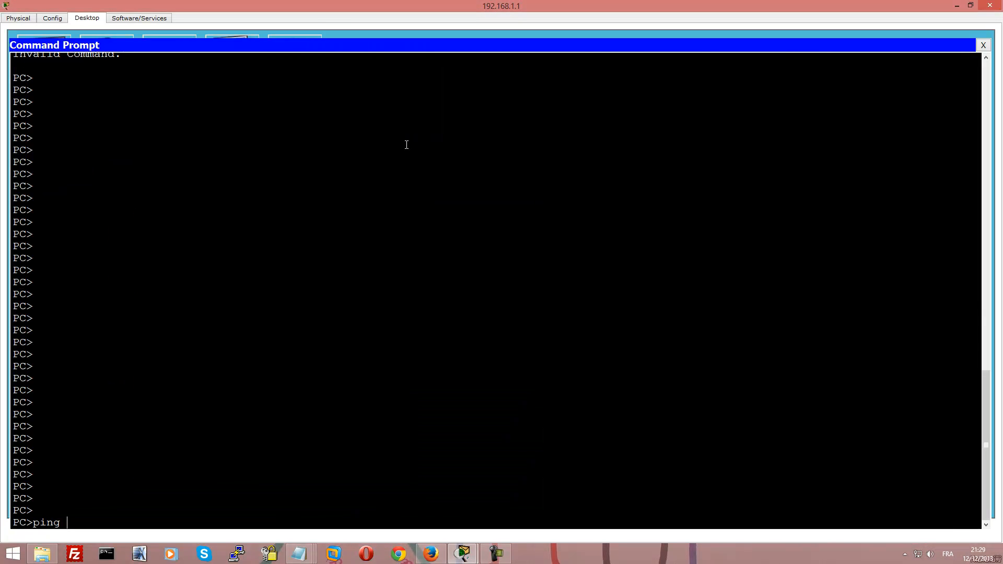
pyautogui.write('192.168.1.254')
pyautogui.press('Return')
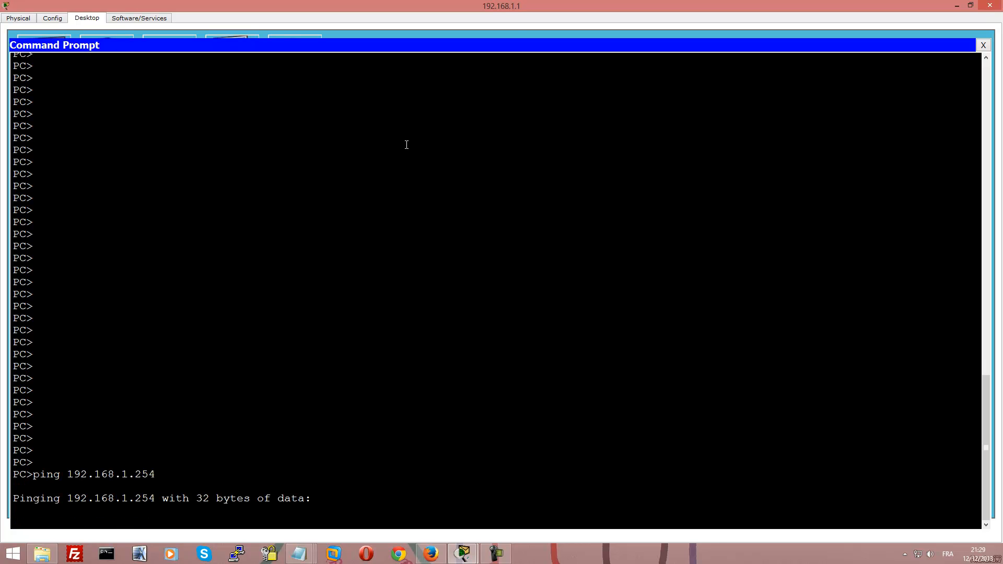
pyautogui.rightClick(512, 5)
pyautogui.click(543, 72)
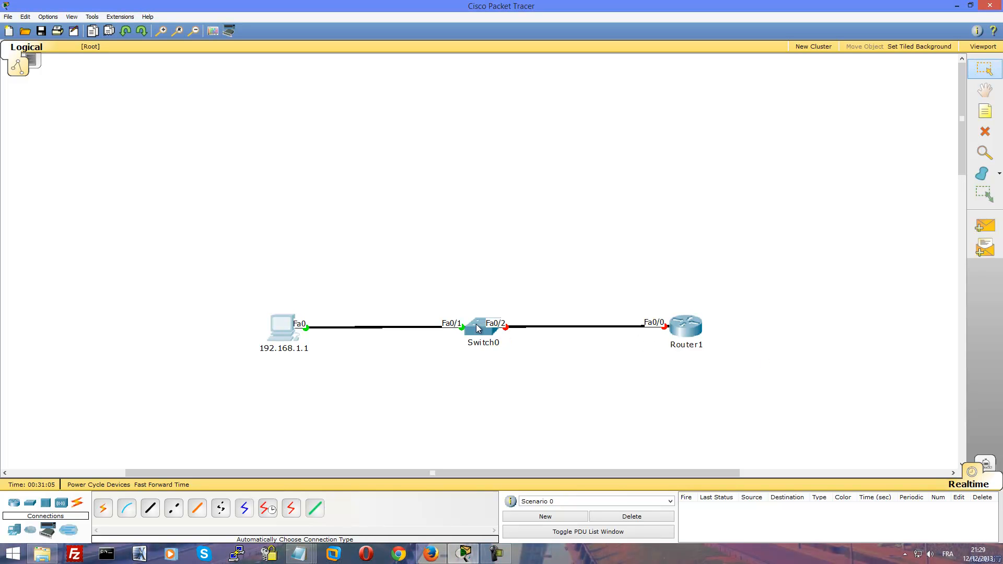
# In R1's console, enter configuration of interface FastEthernet0/0
pyautogui.click(697, 335)
pyautogui.doubleClick(529, 156)
pyautogui.write('conf t')
pyautogui.press('Return')
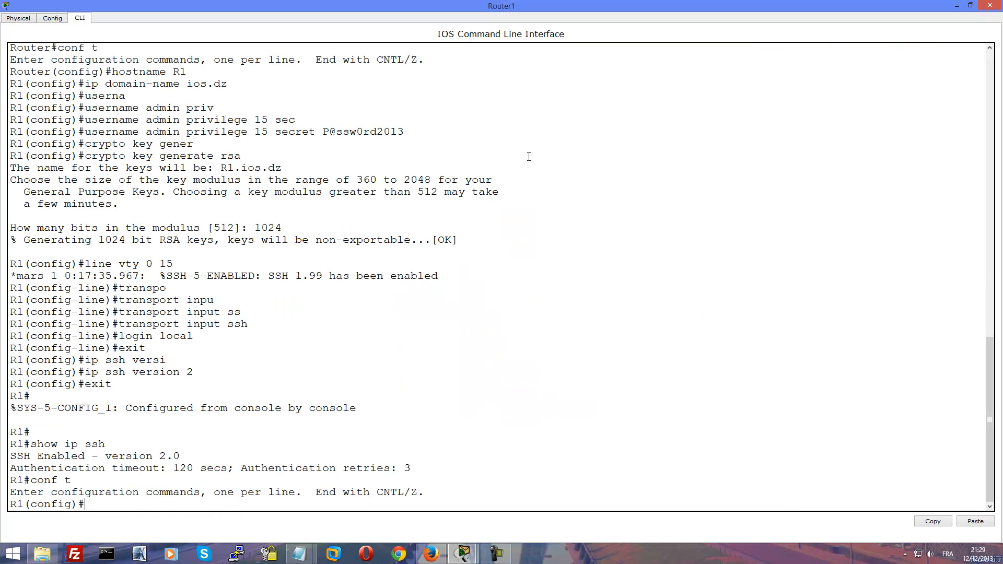
pyautogui.write('interf')
pyautogui.press('Tab')
pyautogui.write('fa')
pyautogui.press('Tab')
pyautogui.write('0/0')
pyautogui.press('Return')
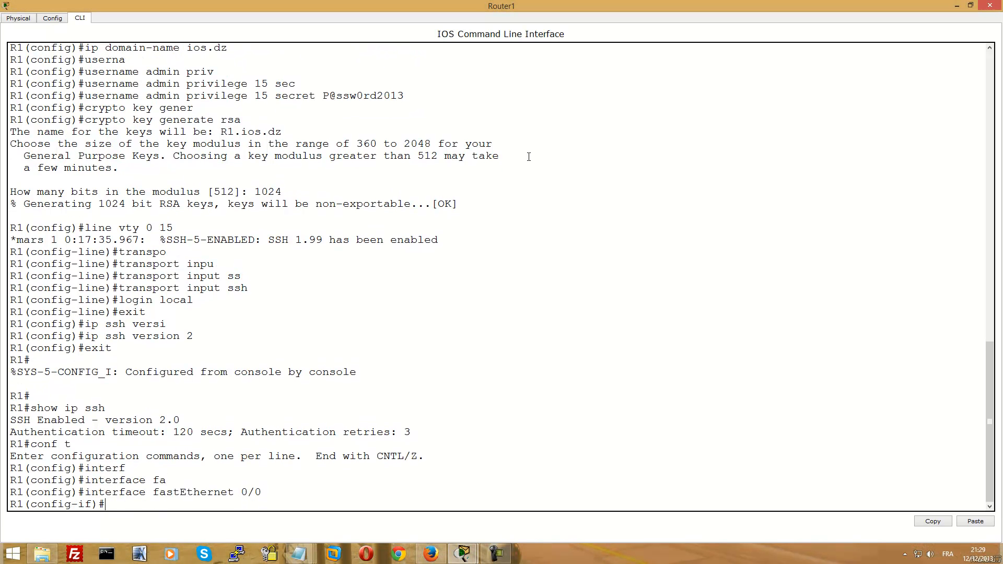
# Assign 192.168.1.254 255.255.255.0, bring the interface up with no shutdown, and close the console
pyautogui.write('i')
pyautogui.write('p add')
pyautogui.press('Tab')
pyautogui.write('192.168.')
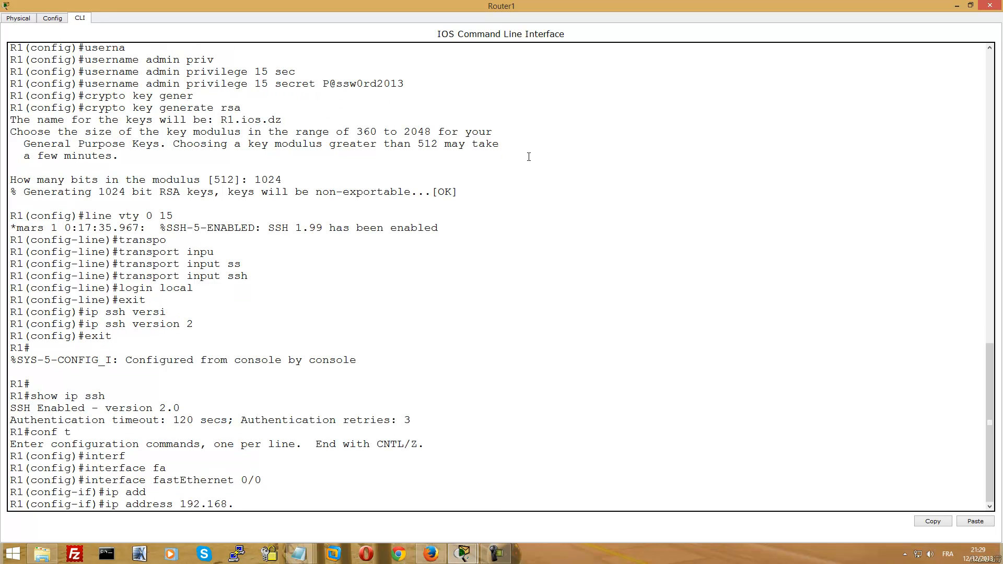
pyautogui.write('1.254 255.255.255.0')
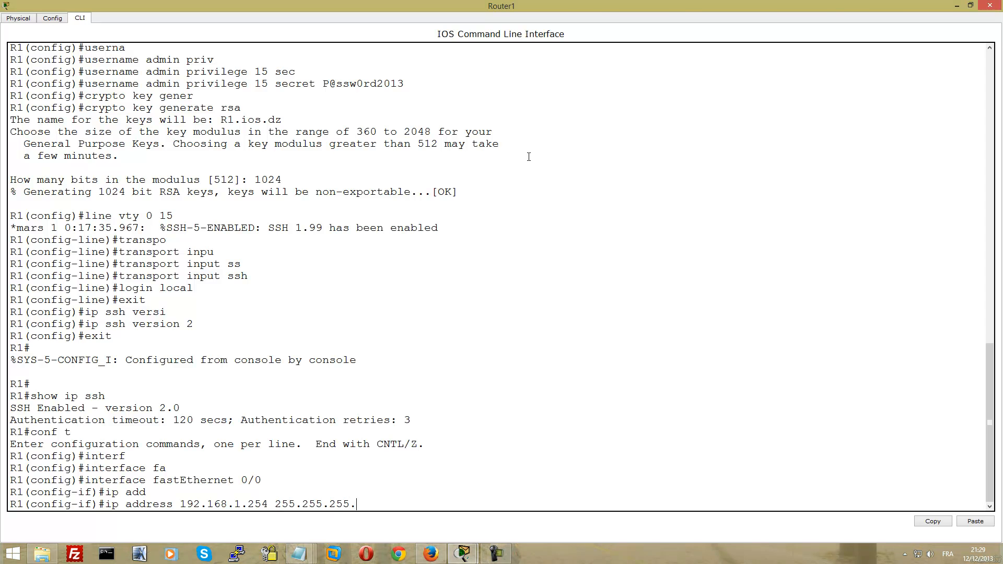
pyautogui.press('Return')
pyautogui.write('no shu')
pyautogui.press('Tab')
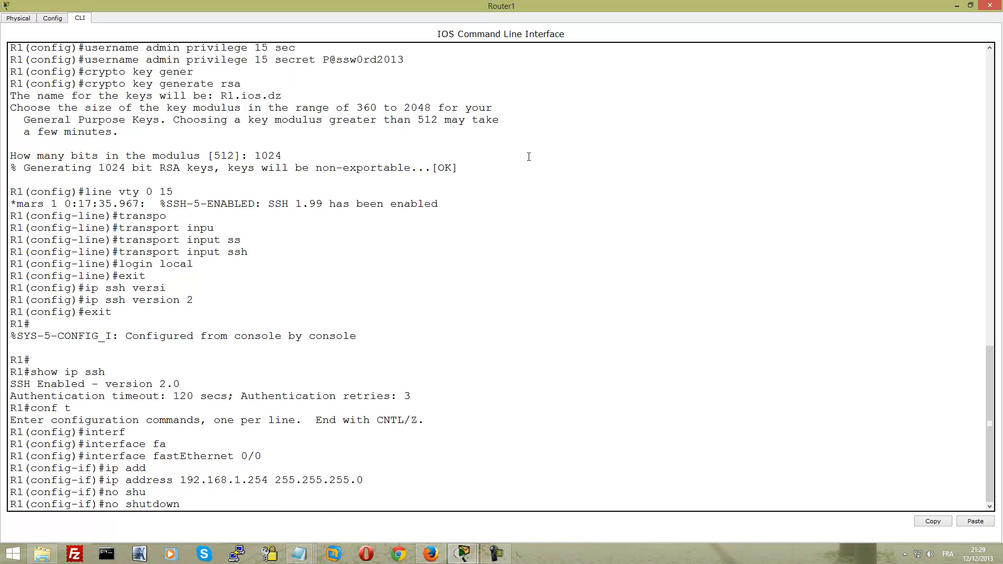
pyautogui.press('Return')
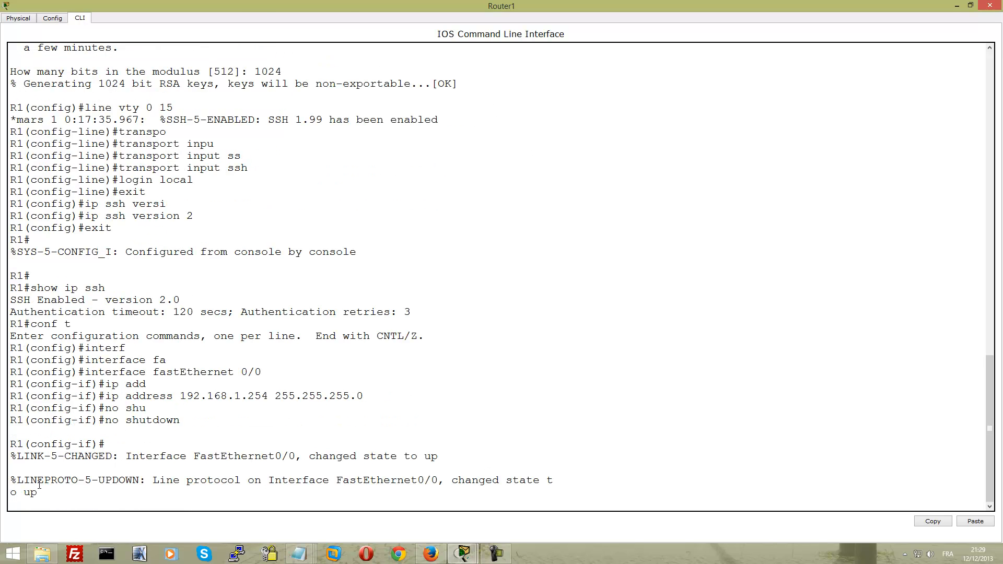
pyautogui.rightClick(261, 5)
pyautogui.click(293, 70)
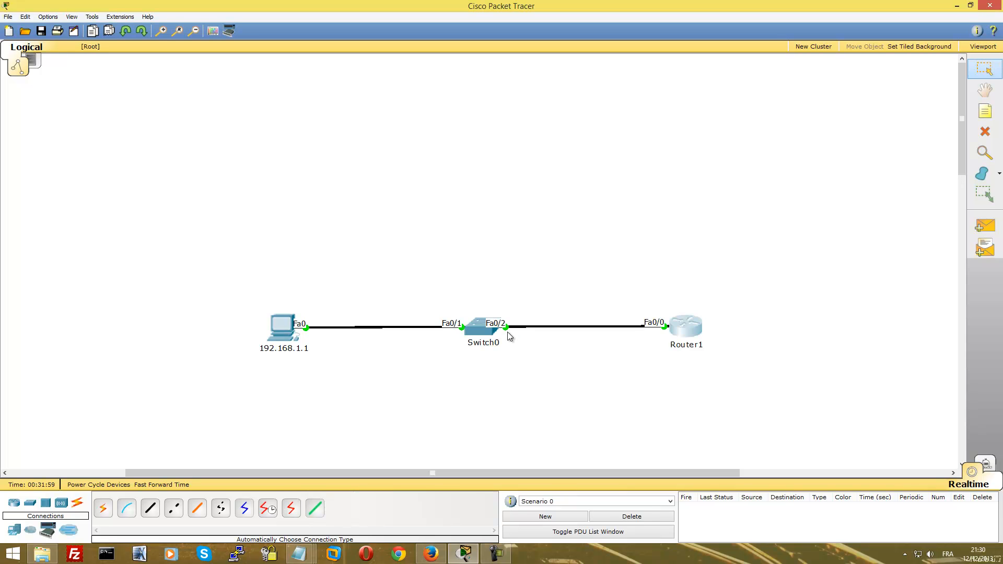
# Repeat the ping to 192.168.1.254 from the PC's command prompt, now with 0% loss
pyautogui.click(283, 327)
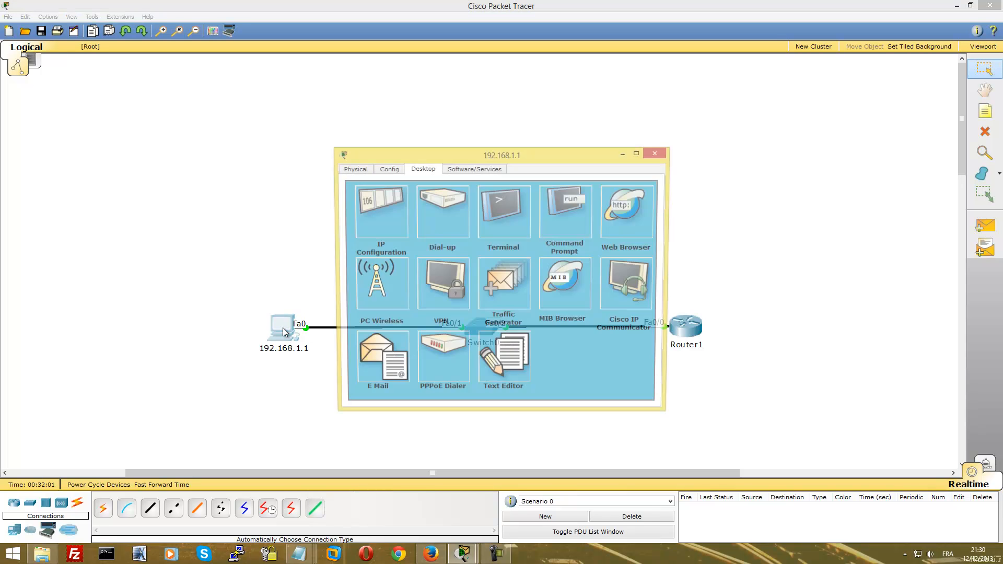
pyautogui.click(571, 216)
pyautogui.press('Up')
pyautogui.press('Return')
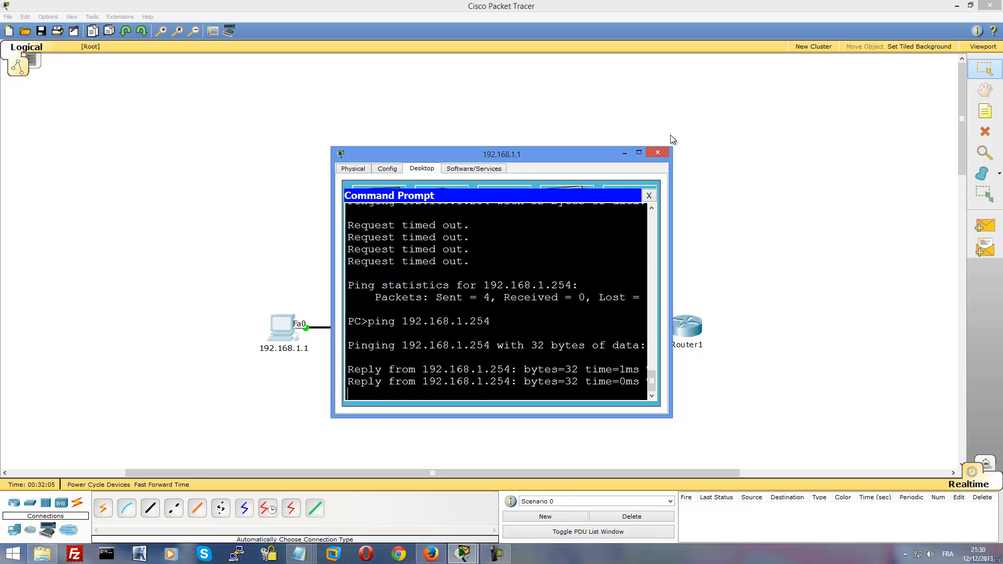
pyautogui.click(638, 152)
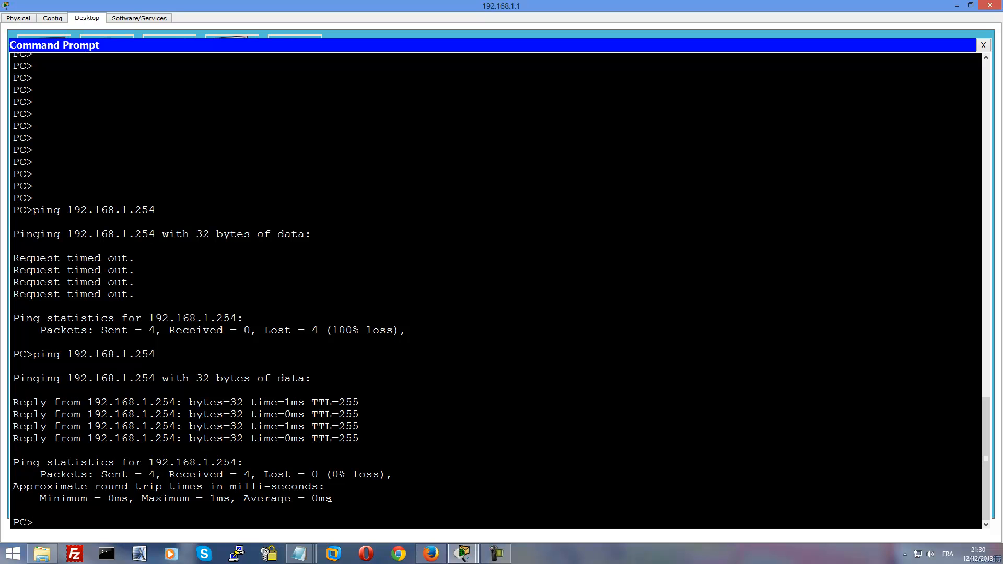
pyautogui.write('ssh -l')
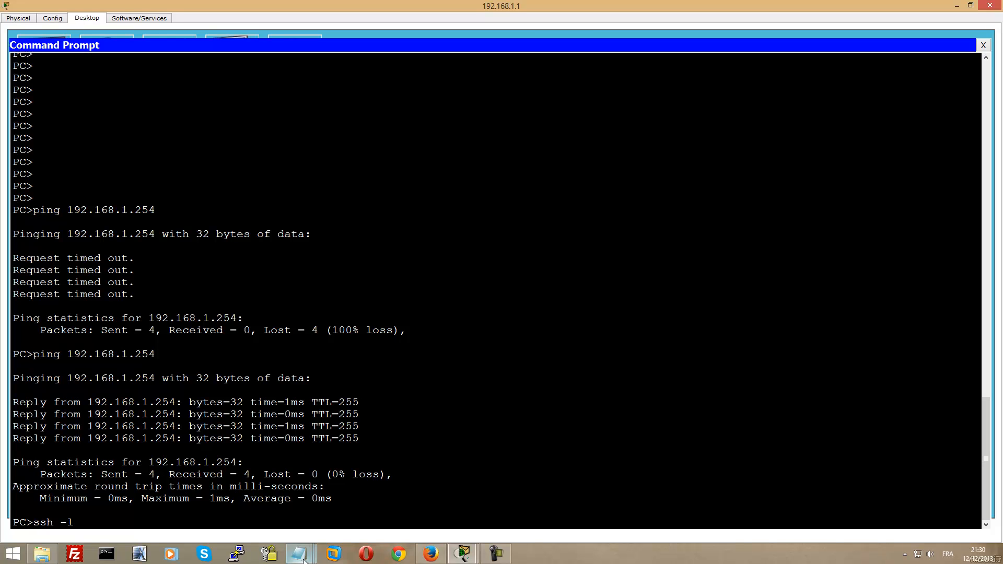
# Check the credentials in Notepad, then SSH to 192.168.1.254 as admin and submit the password
pyautogui.moveTo(298, 552)
pyautogui.click(474, 493)
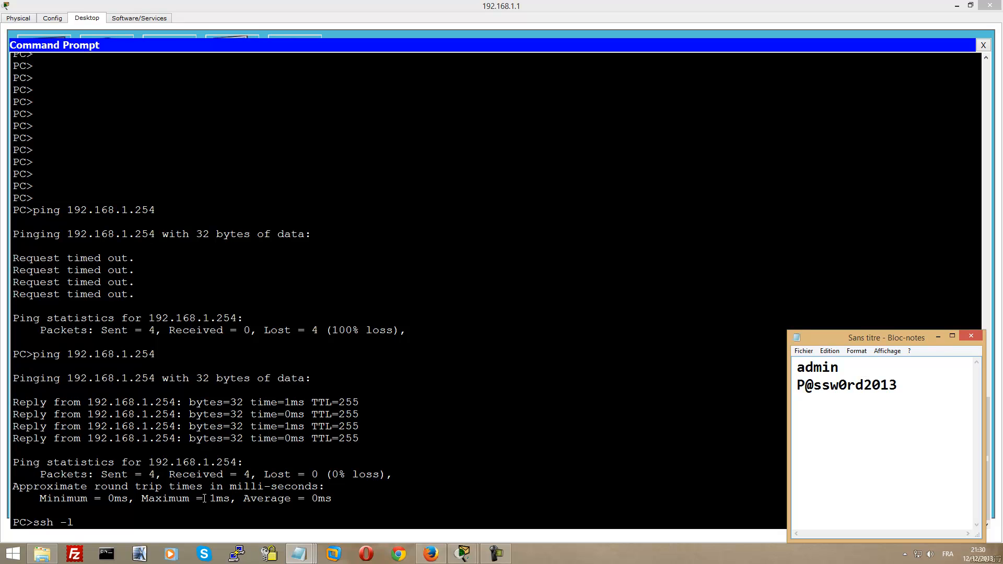
pyautogui.click(221, 490)
pyautogui.write('admin')
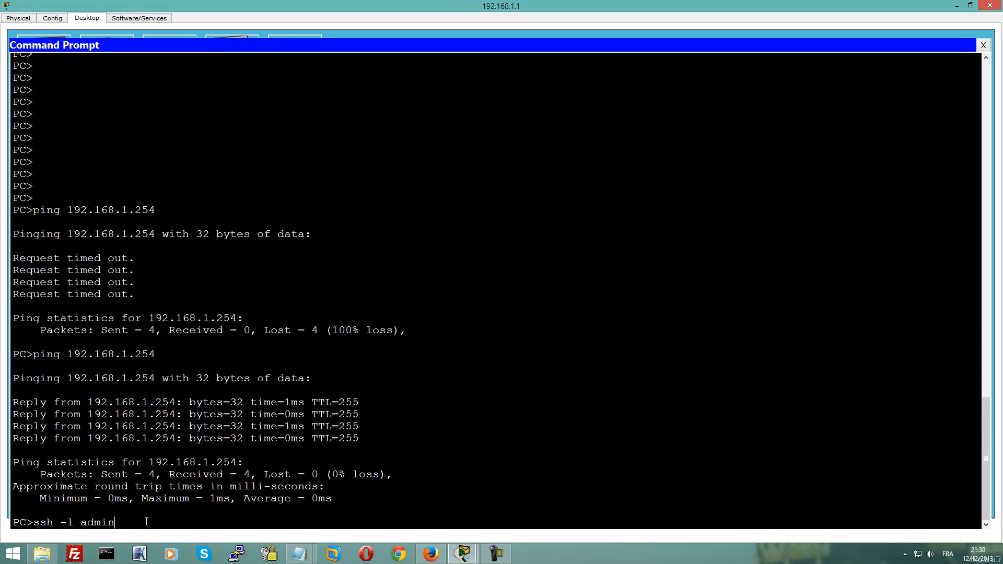
pyautogui.write(' 192.168.1.254')
pyautogui.press('Return')
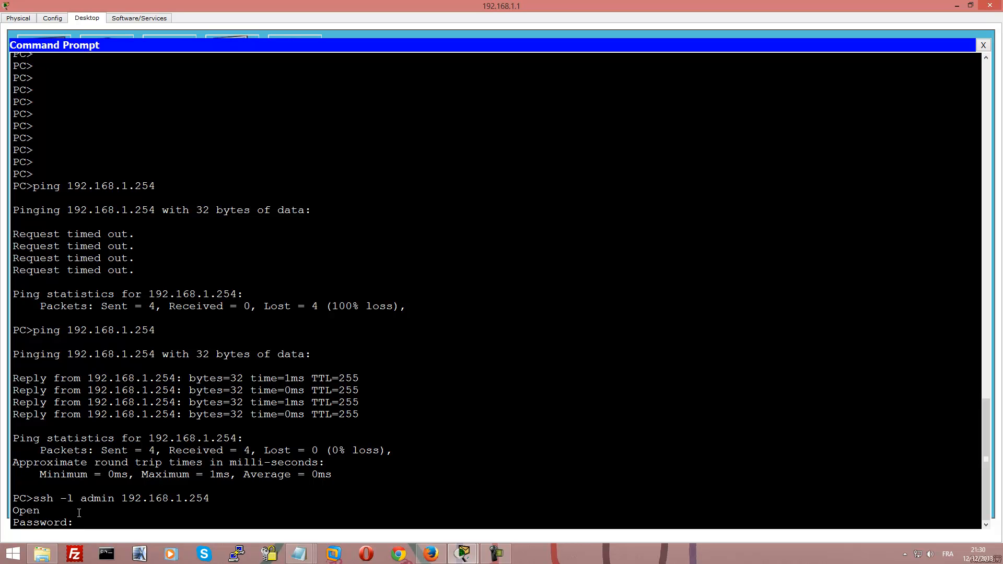
pyautogui.press('Return')
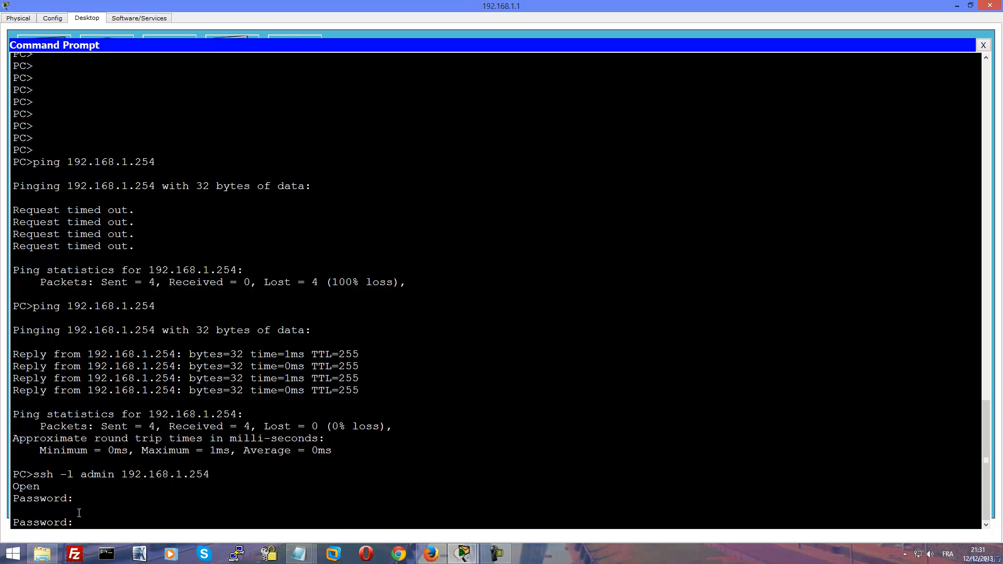
pyautogui.press('Return')
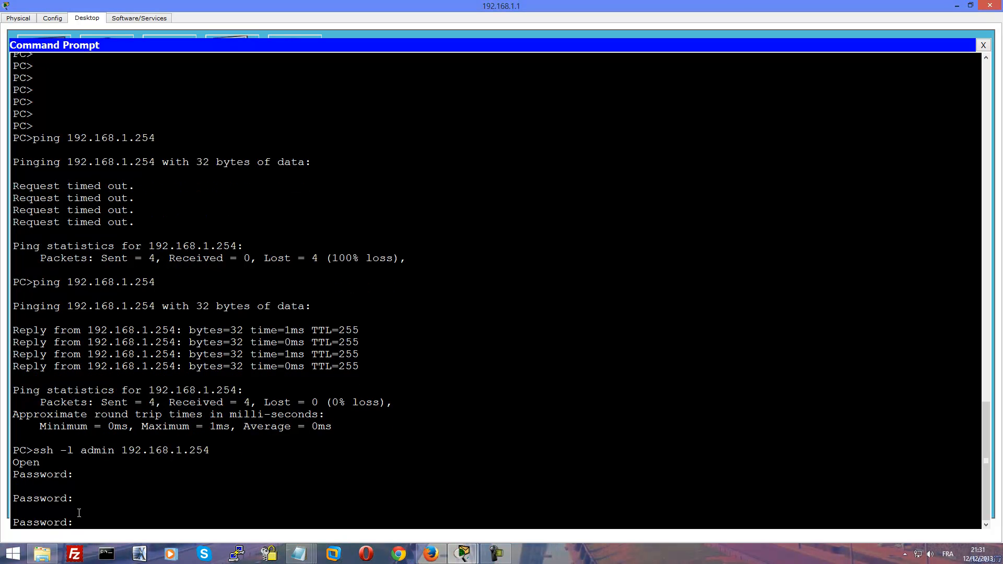
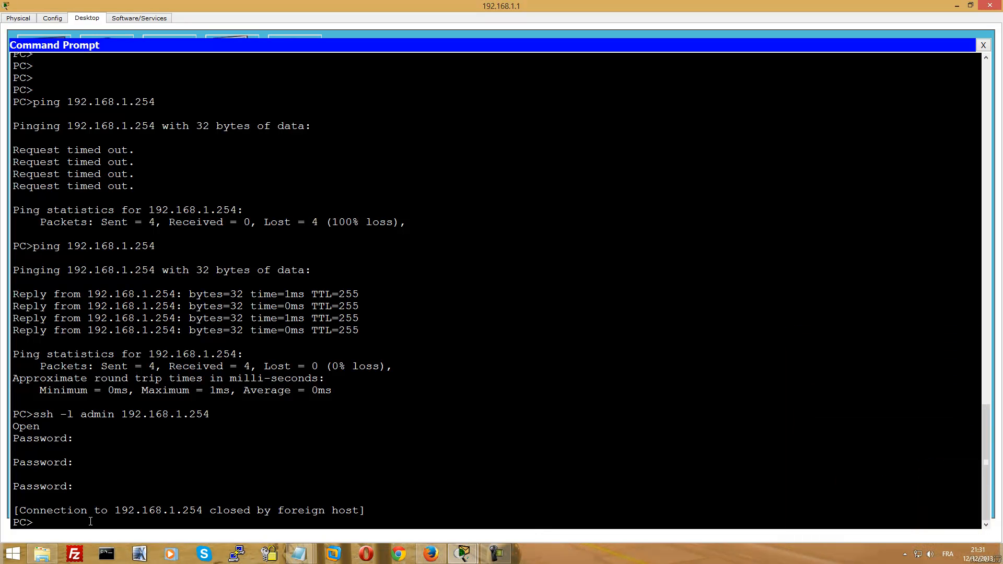
# Re-run the SSH login as admin to 192.168.1.254 and enter the password until R1# appears
pyautogui.press('Up')
pyautogui.press('Return')
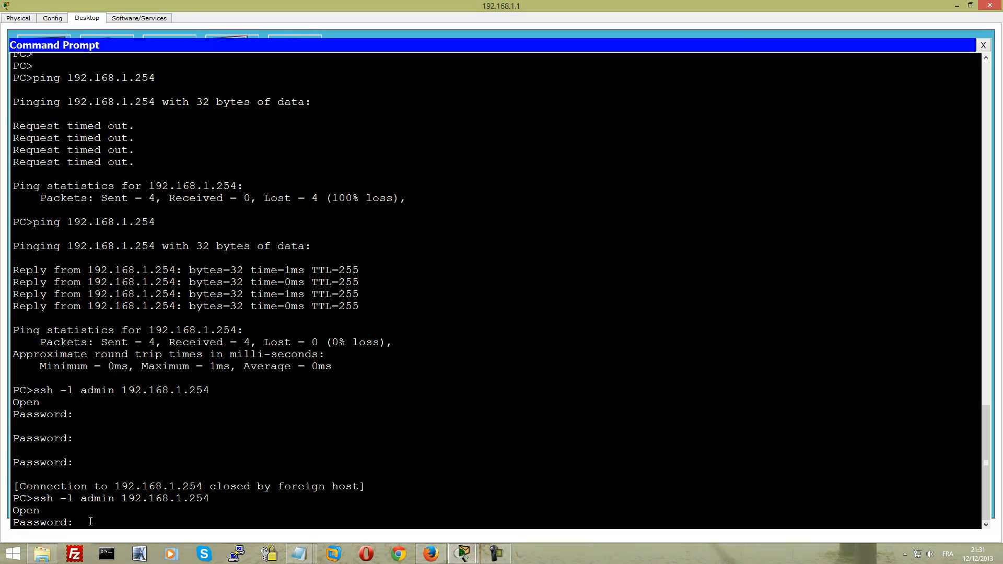
pyautogui.press('Return')
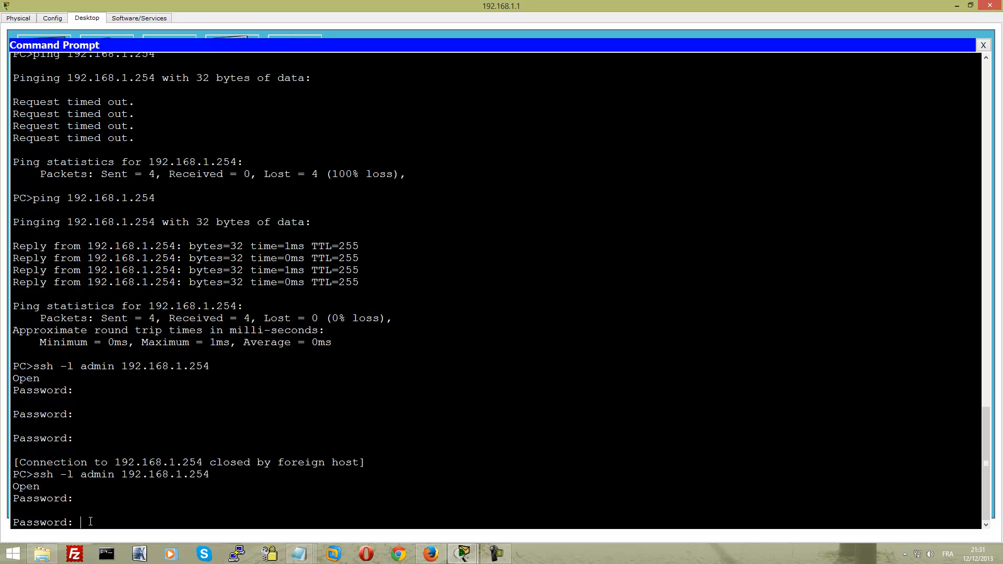
pyautogui.press('Return')
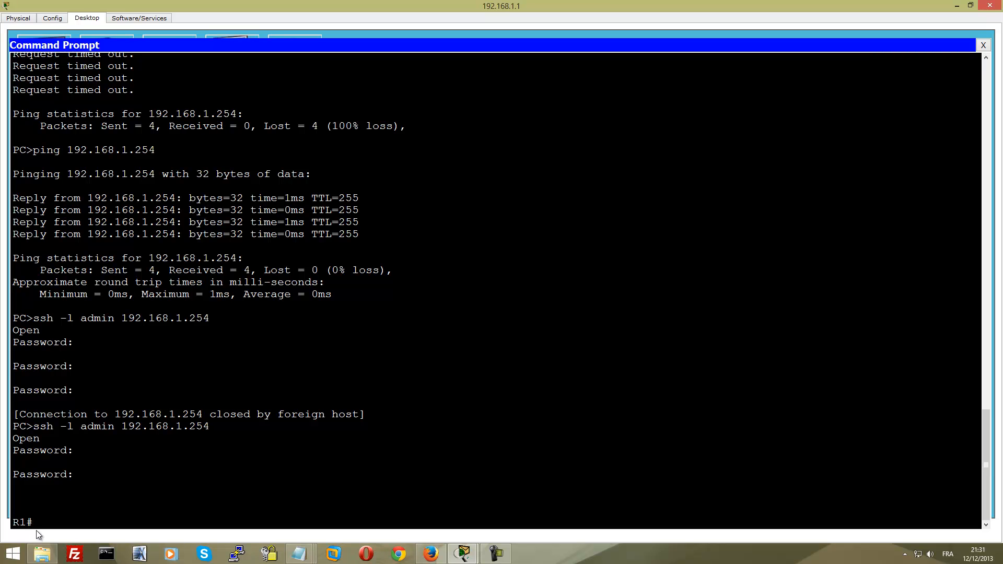
# Page through R1's full running configuration with sh run, then exit the SSH session
pyautogui.write('run')
pyautogui.press('Return')
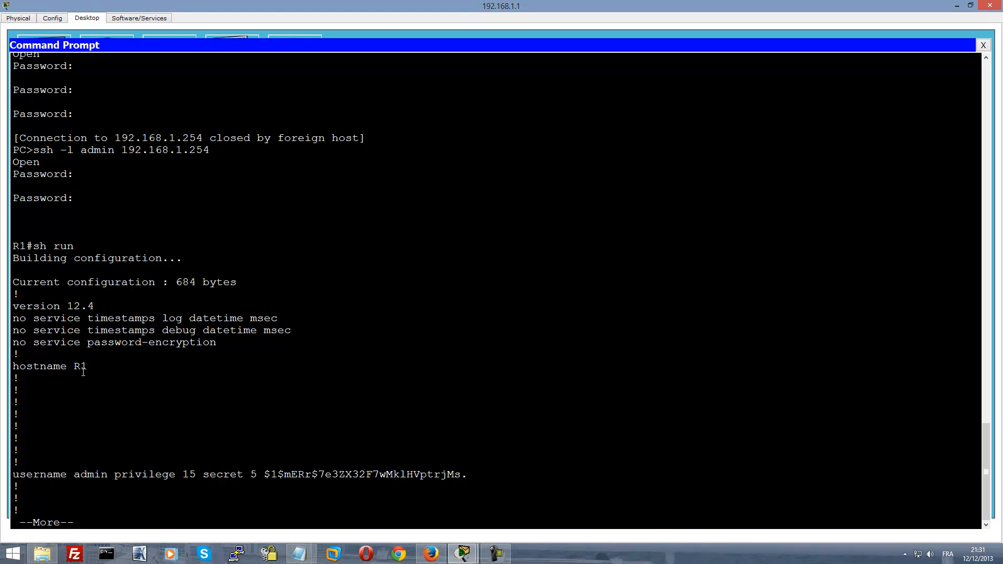
pyautogui.press('space')
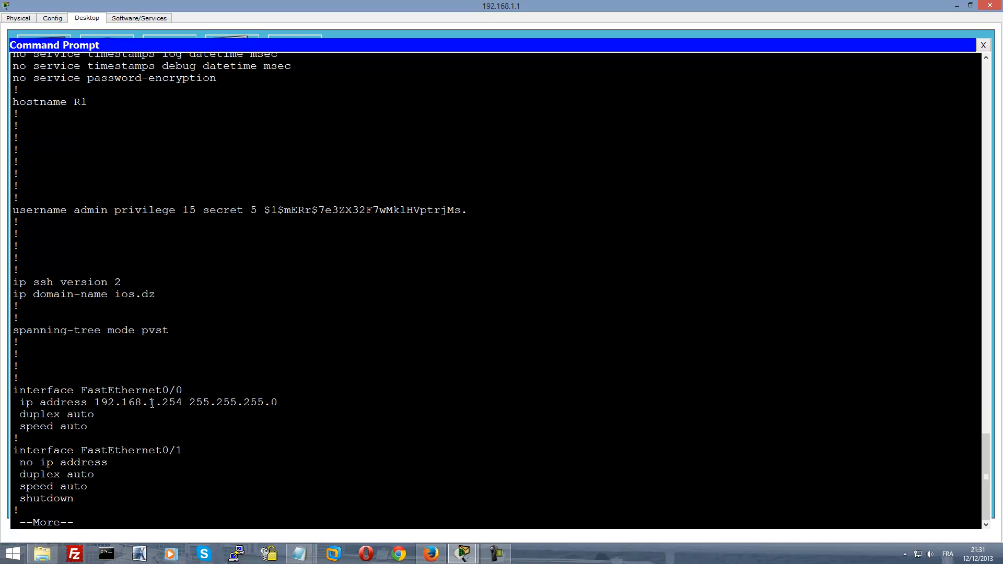
pyautogui.press('space')
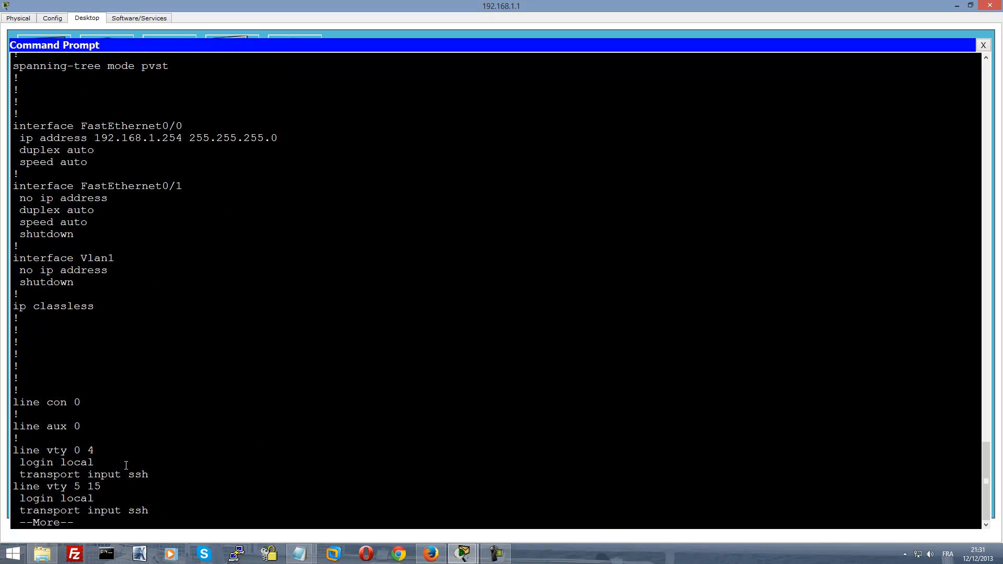
pyautogui.press('space')
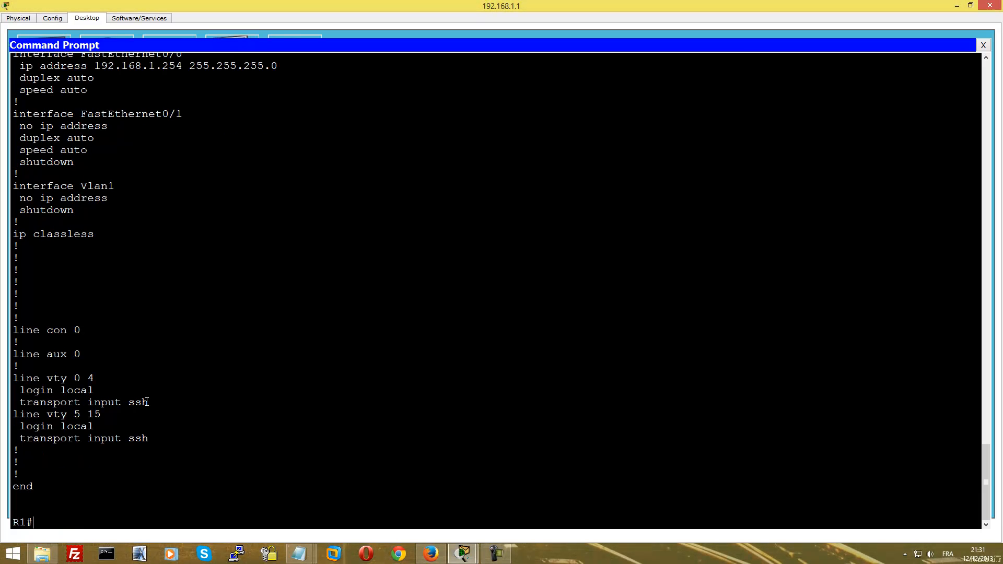
pyautogui.write('exit')
pyautogui.press('Return')
pyautogui.press('Return')
# Try telnet 192.168.1.254 from the PC and confirm the router closes the connection
pyautogui.write('telnet 192.168.1.254')
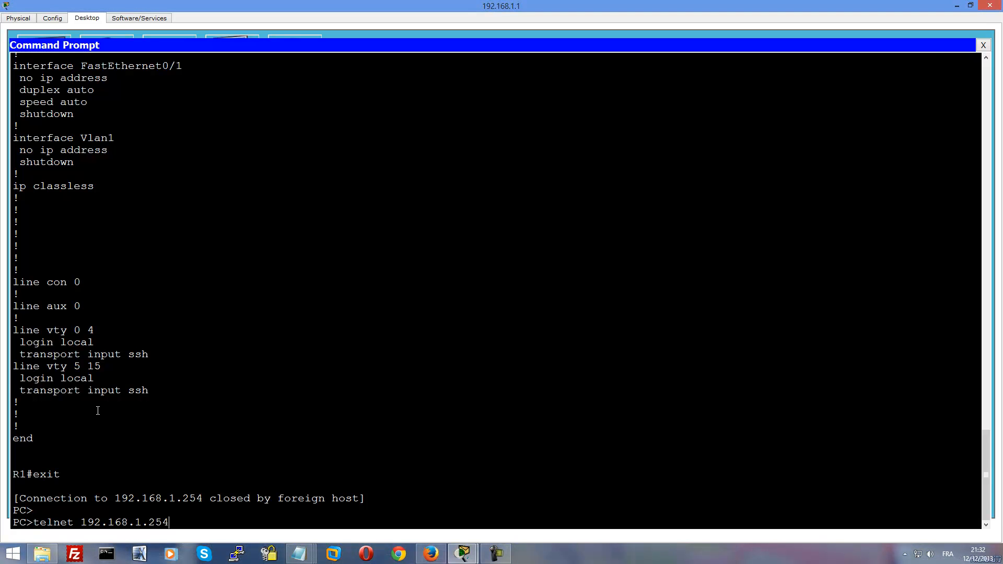
pyautogui.press('Return')
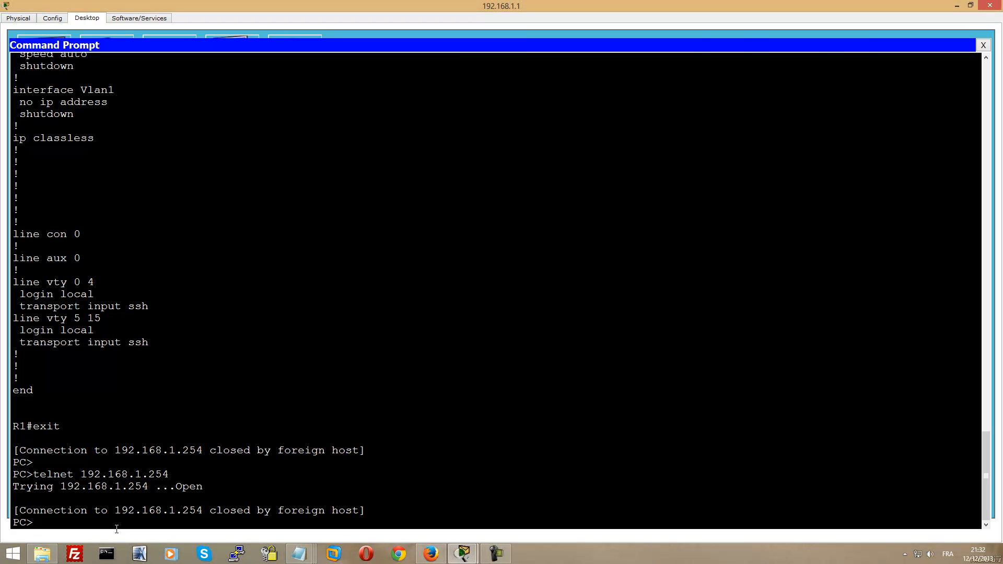
# In a new Firefox window, load the DZintegrateur Facebook page without the ?ref=hl parameter
pyautogui.rightClick(433, 553)
pyautogui.click(422, 509)
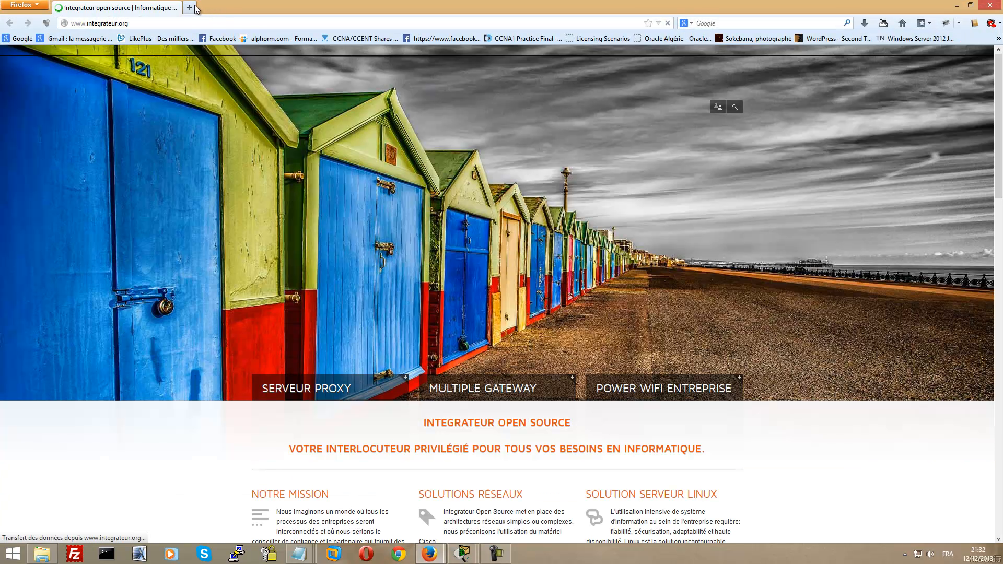
pyautogui.click(206, 24)
pyautogui.write('www.faceboo')
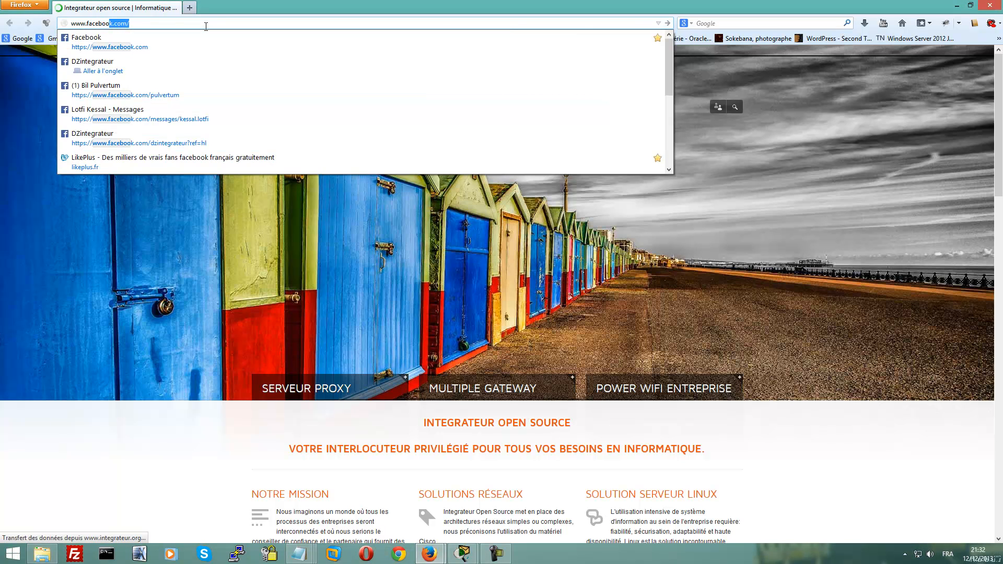
pyautogui.press('Down')
pyautogui.press('Down')
pyautogui.press('Down')
pyautogui.press('Down')
pyautogui.press('Down')
pyautogui.press('Down')
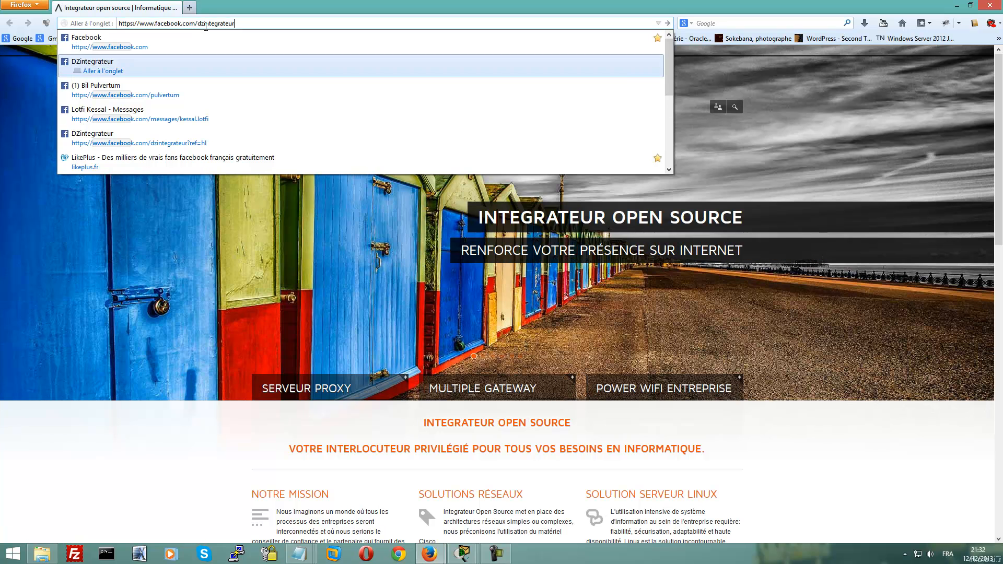
pyautogui.press('BackSpace')
pyautogui.press('BackSpace')
pyautogui.press('BackSpace')
pyautogui.press('BackSpace')
pyautogui.press('BackSpace')
pyautogui.press('BackSpace')
pyautogui.press('BackSpace')
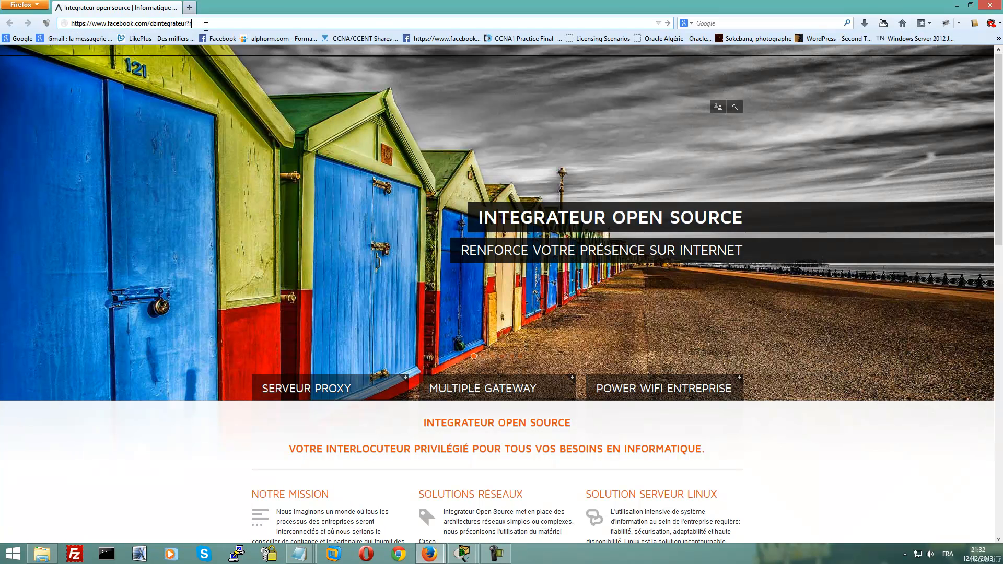
pyautogui.press('Return')
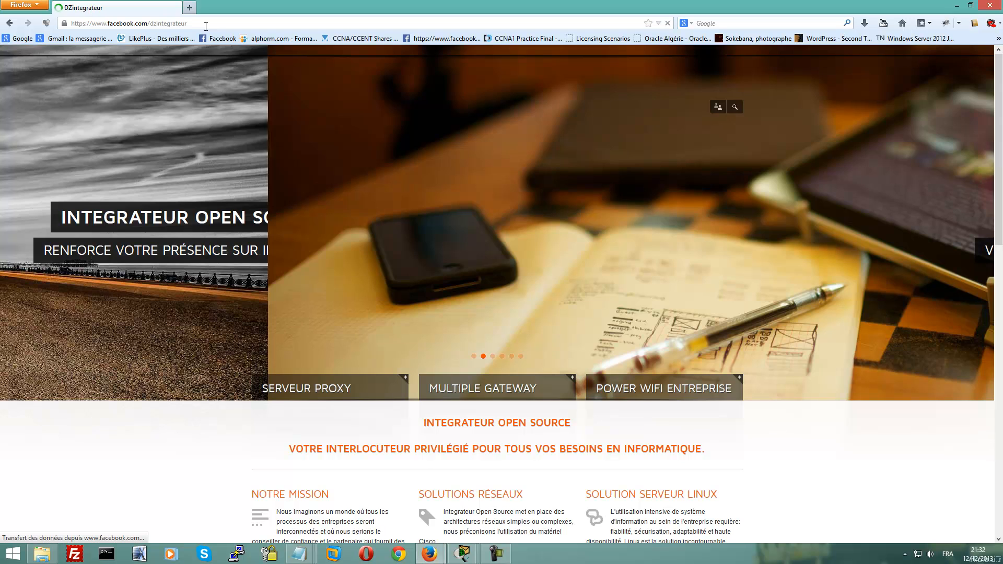
pyautogui.scroll(-7, 40, 317)
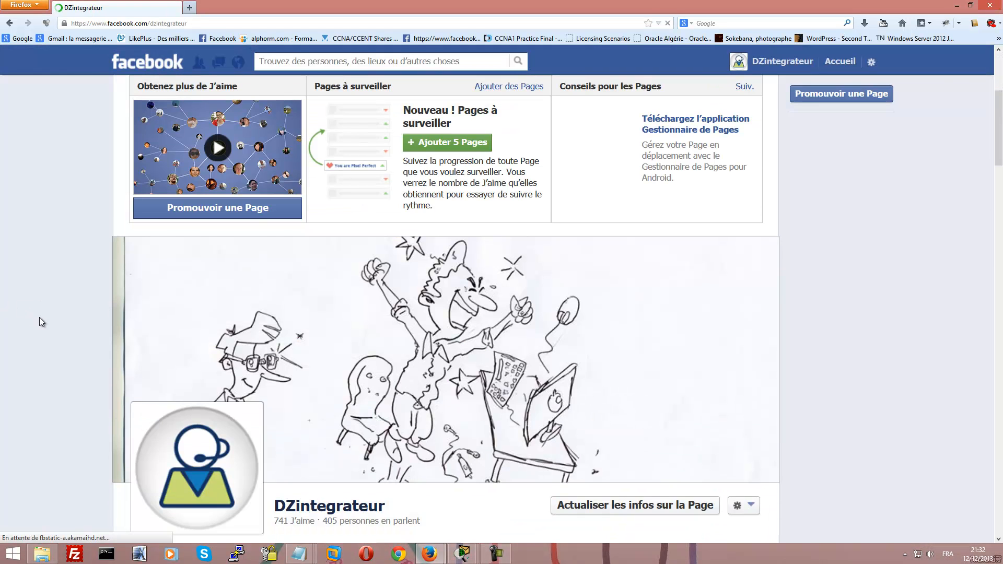